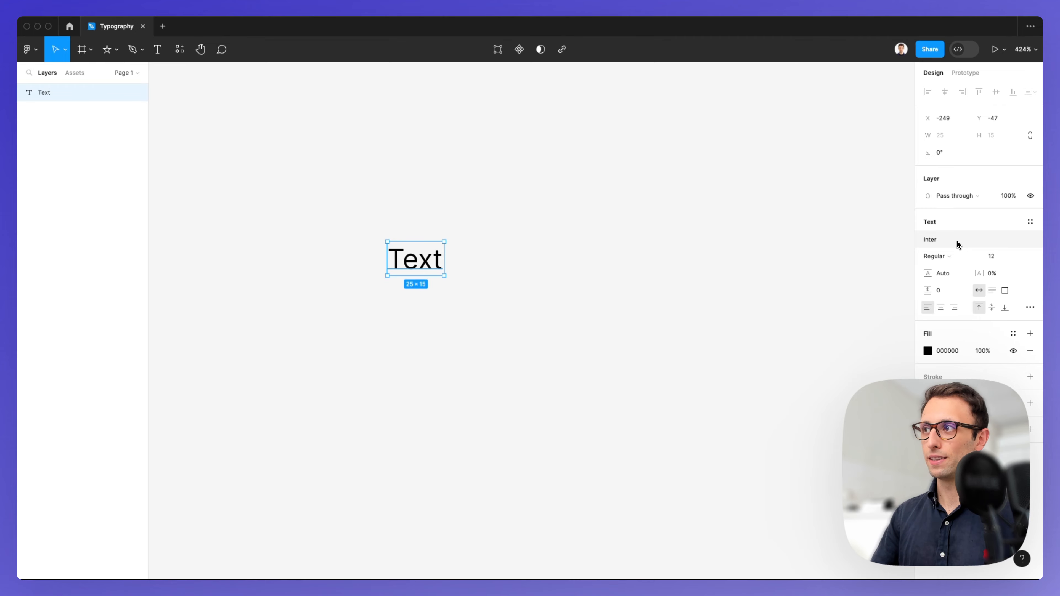
Step: Browse the font list and apply the Jomolhari font to the text
click(957, 243)
scroll(854, 325, down, 2)
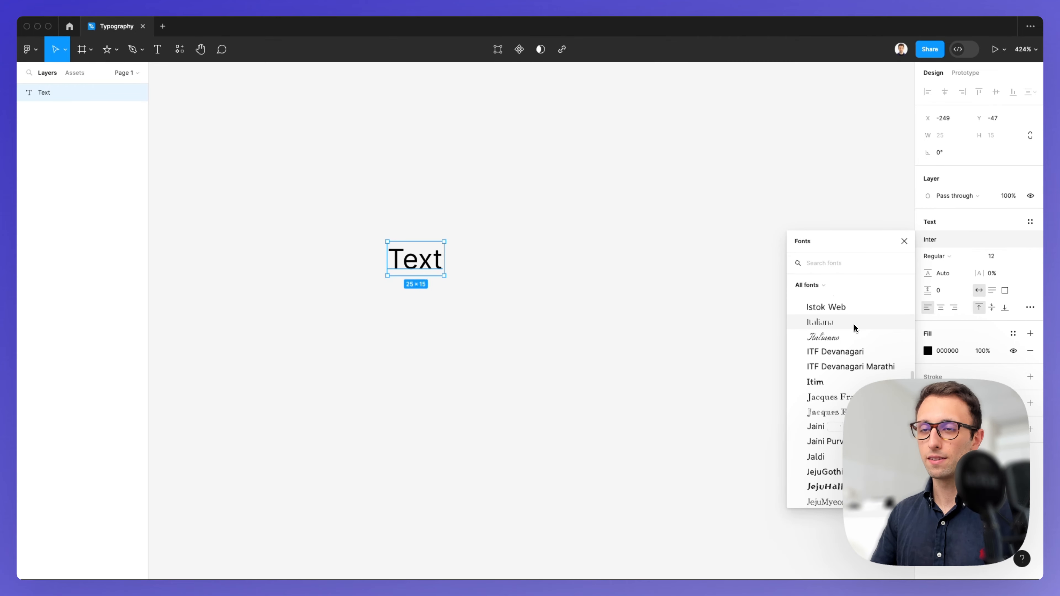
scroll(854, 325, down, 3)
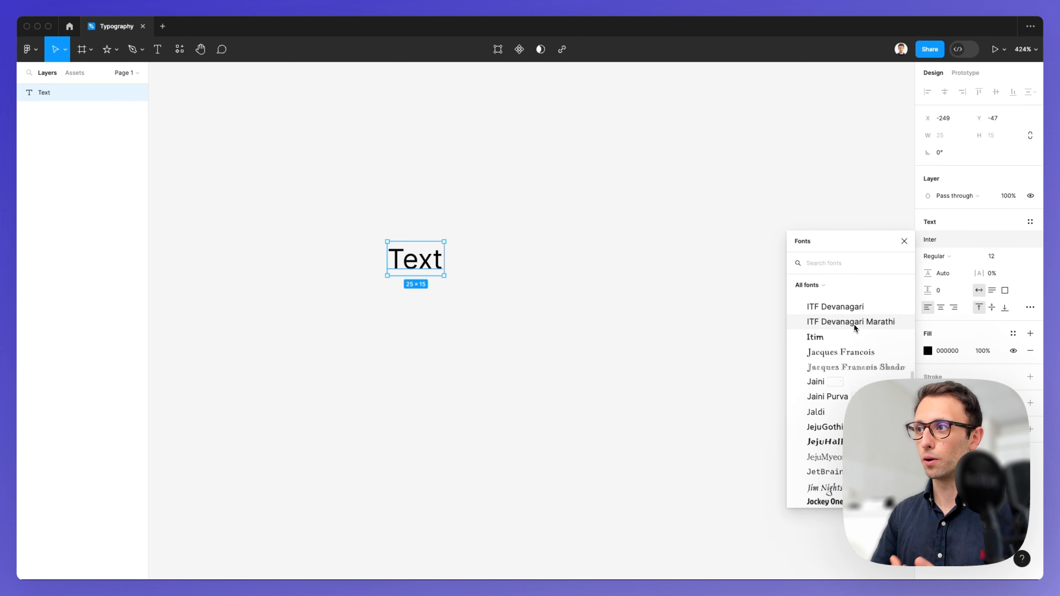
scroll(854, 325, down, 3)
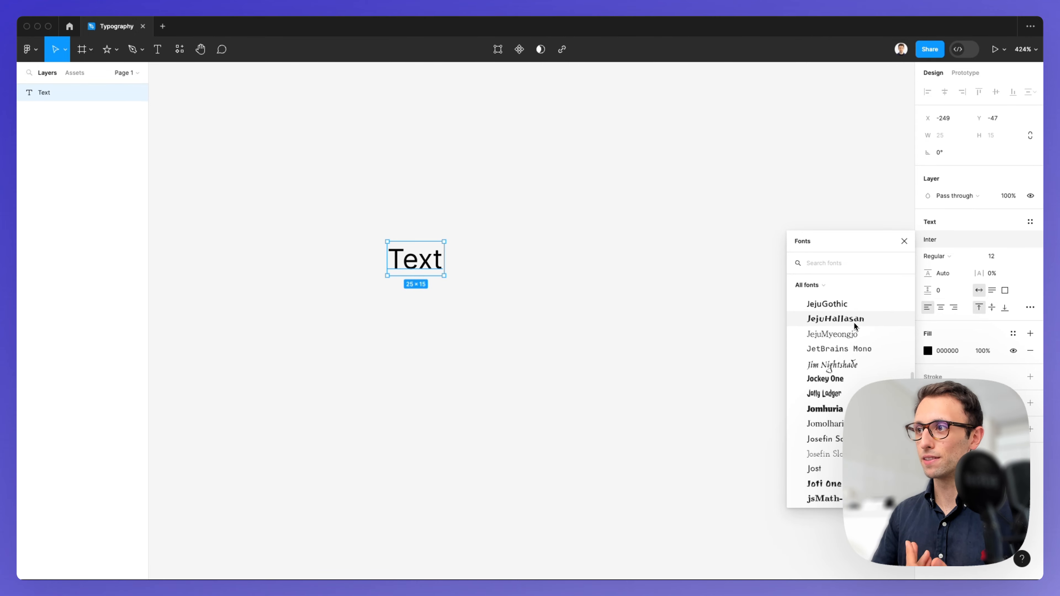
scroll(854, 322, down, 1)
scroll(855, 321, down, 2)
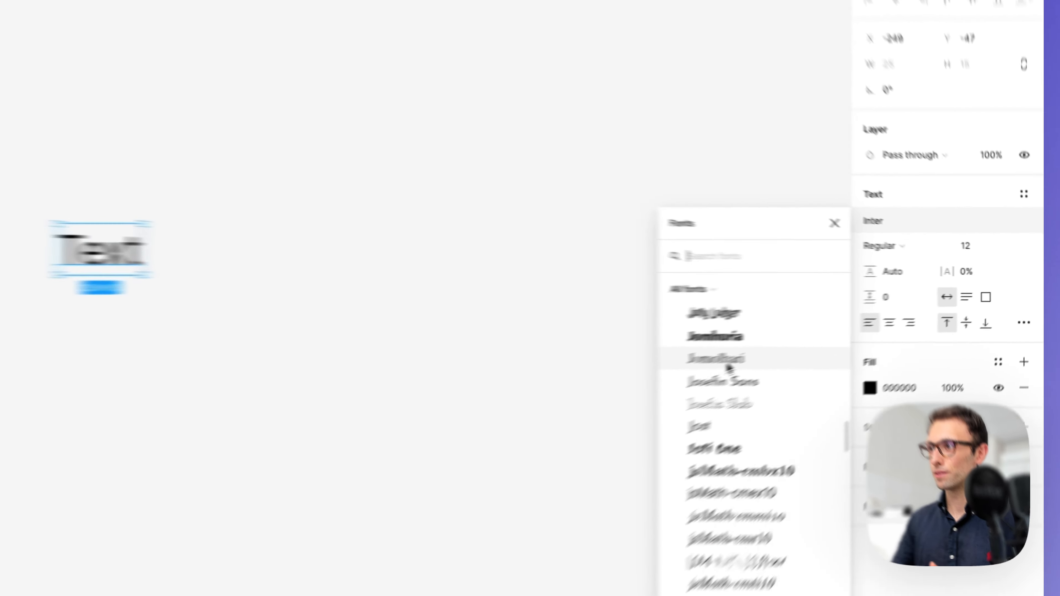
click(727, 365)
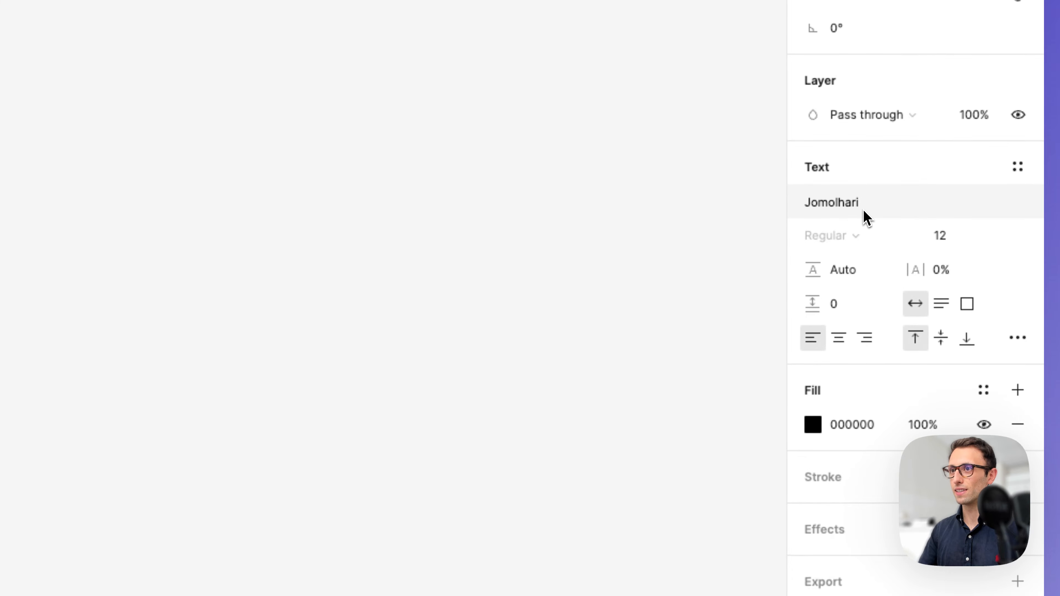
Step: Search the fonts for "inter", apply Inter to the text and close the font list
click(908, 227)
scroll(691, 367, up, 10)
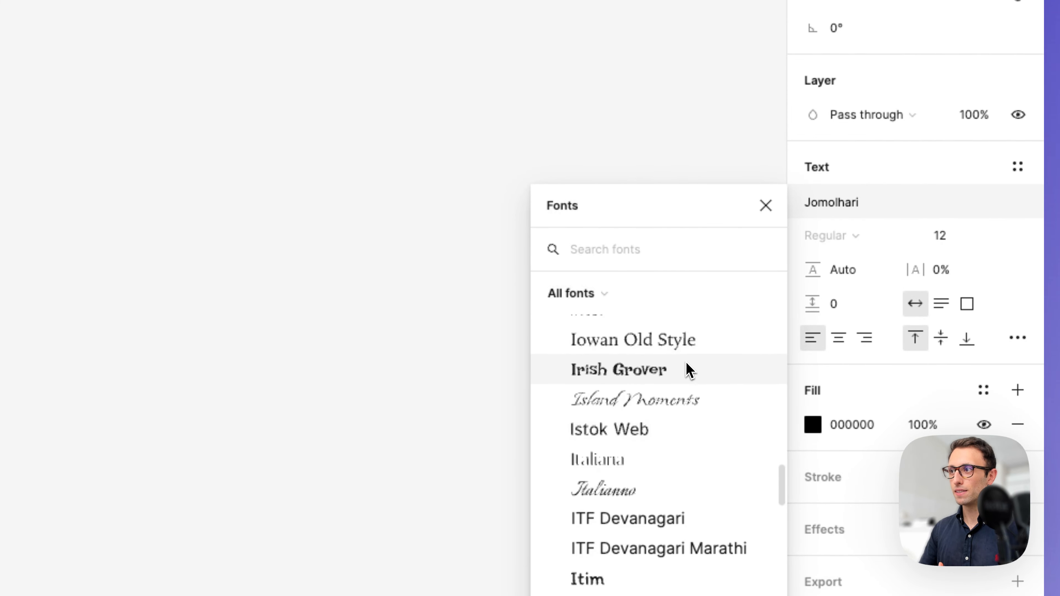
scroll(691, 367, up, 5)
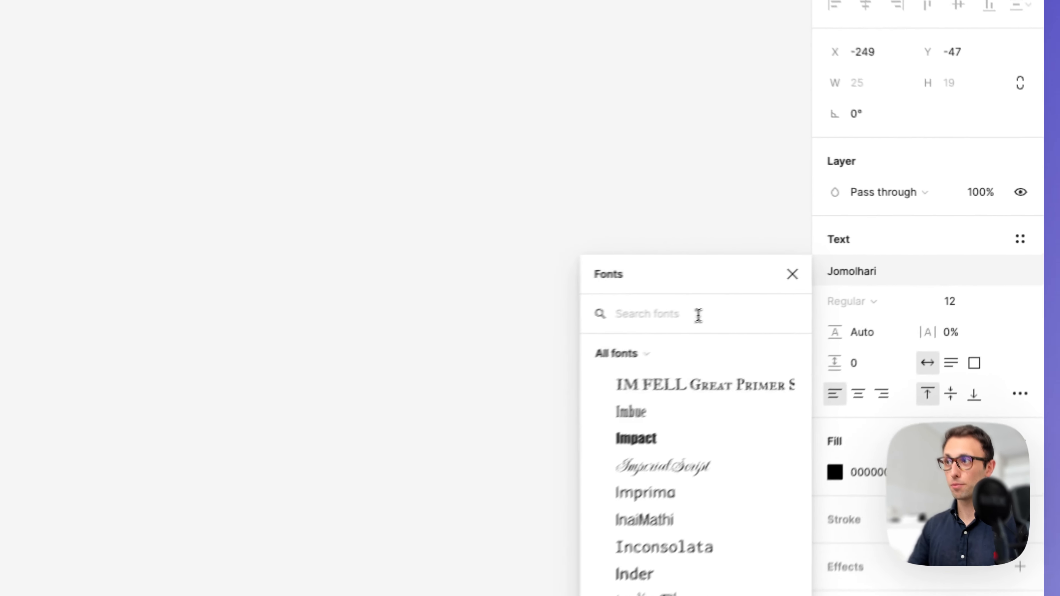
text(inter)
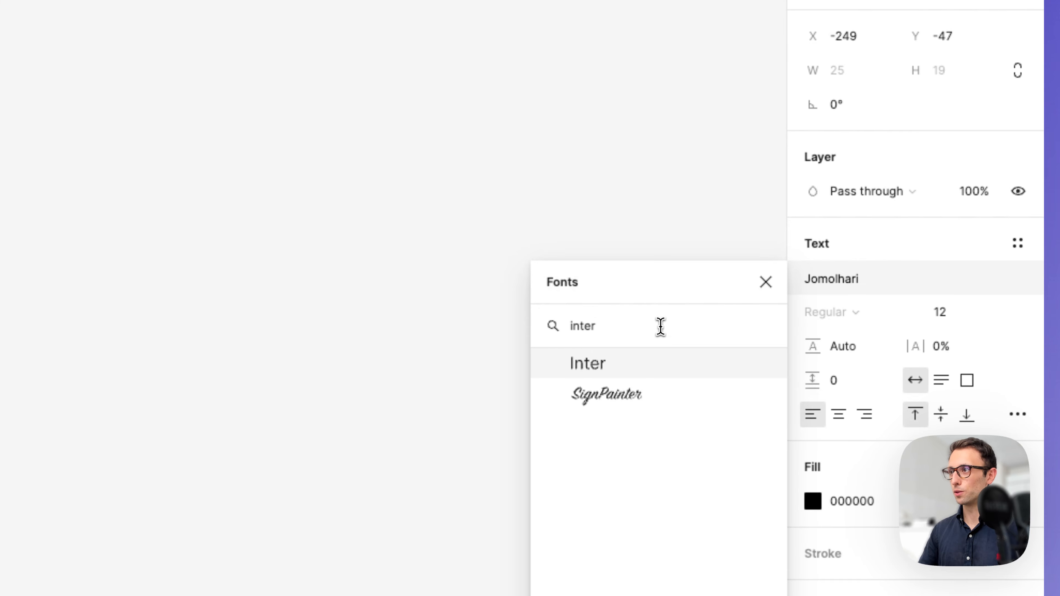
key(Return)
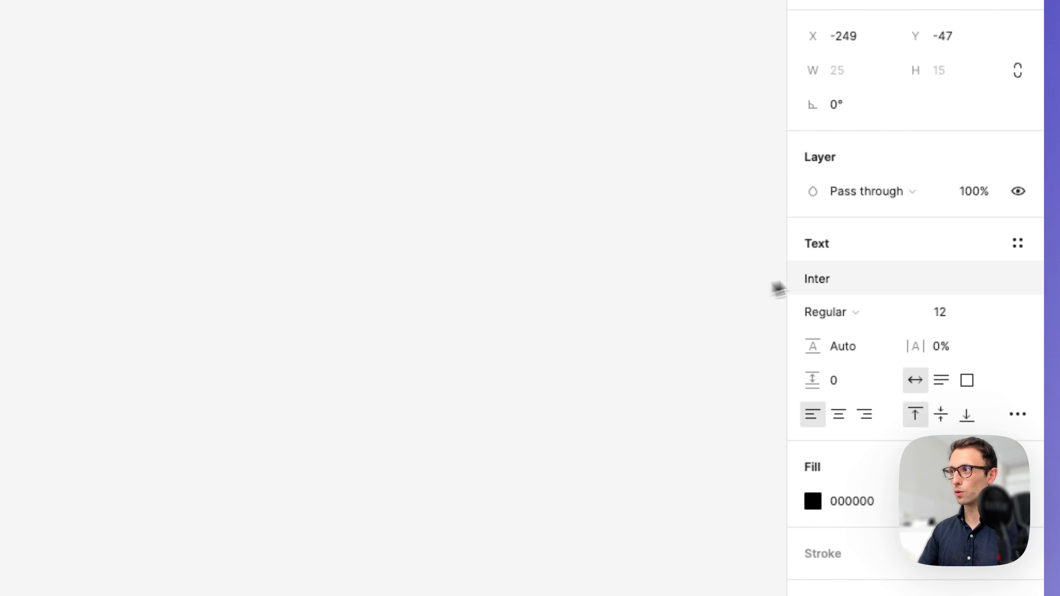
click(843, 284)
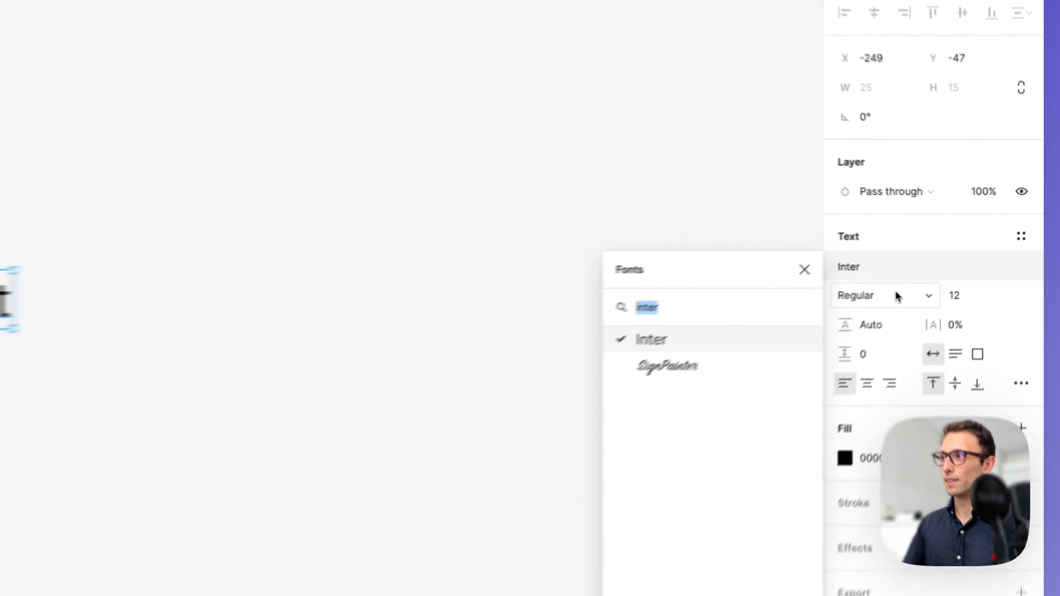
click(957, 255)
click(766, 283)
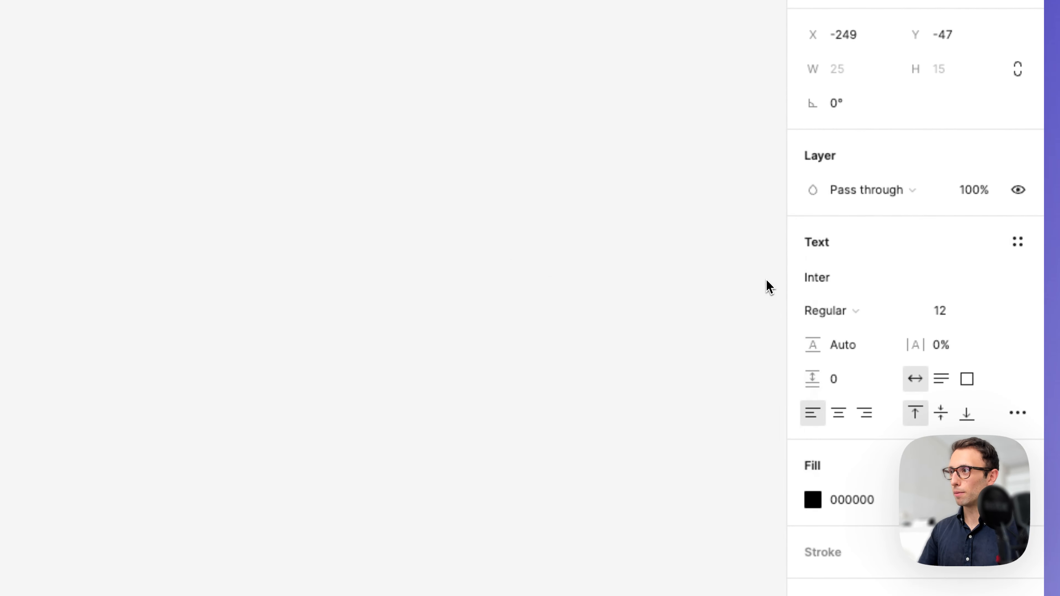
Step: Change the text's font weight to Semi Bold
click(853, 308)
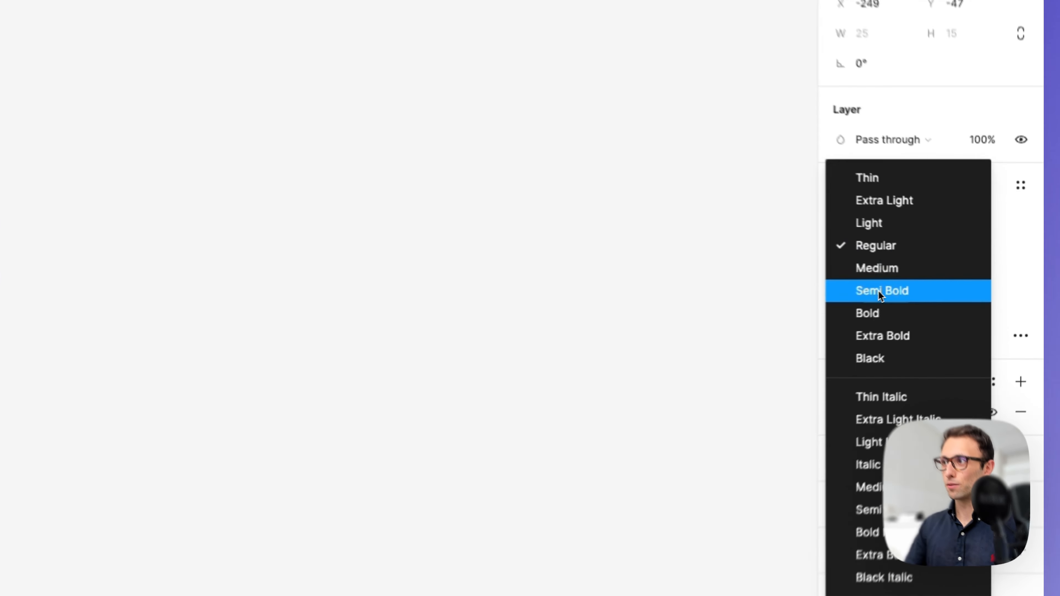
click(950, 280)
scroll(296, 270, up, 5)
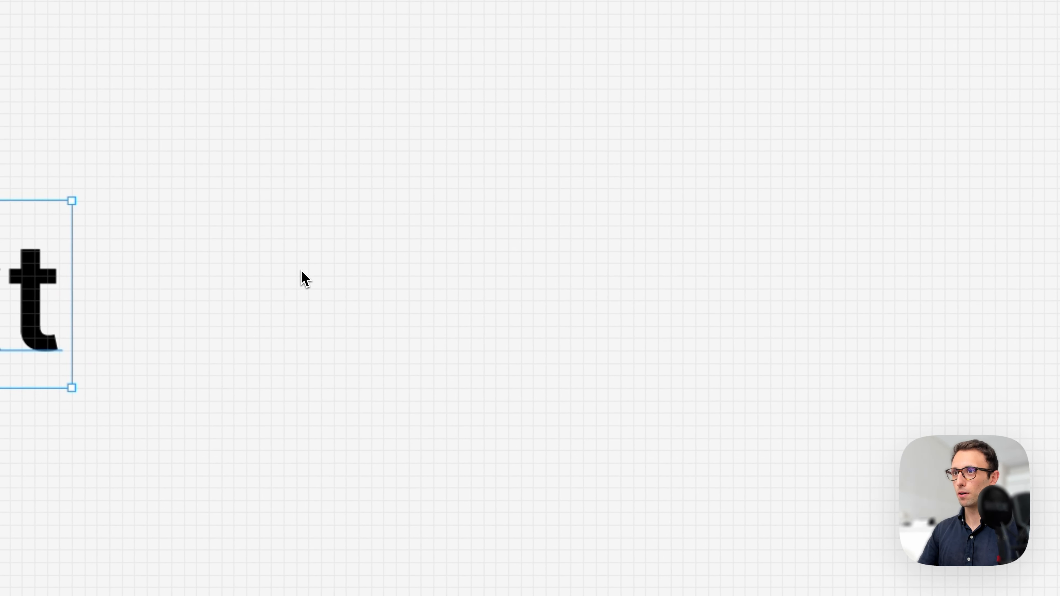
scroll(302, 270, left, 10)
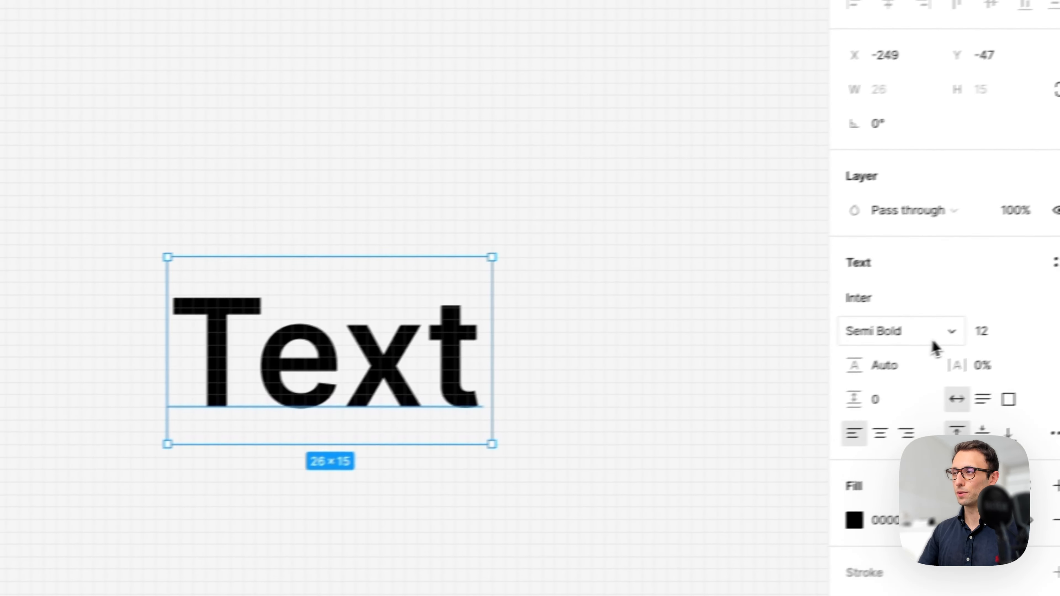
Step: Try the Bold and Light weights on the text and return it to Regular
click(881, 352)
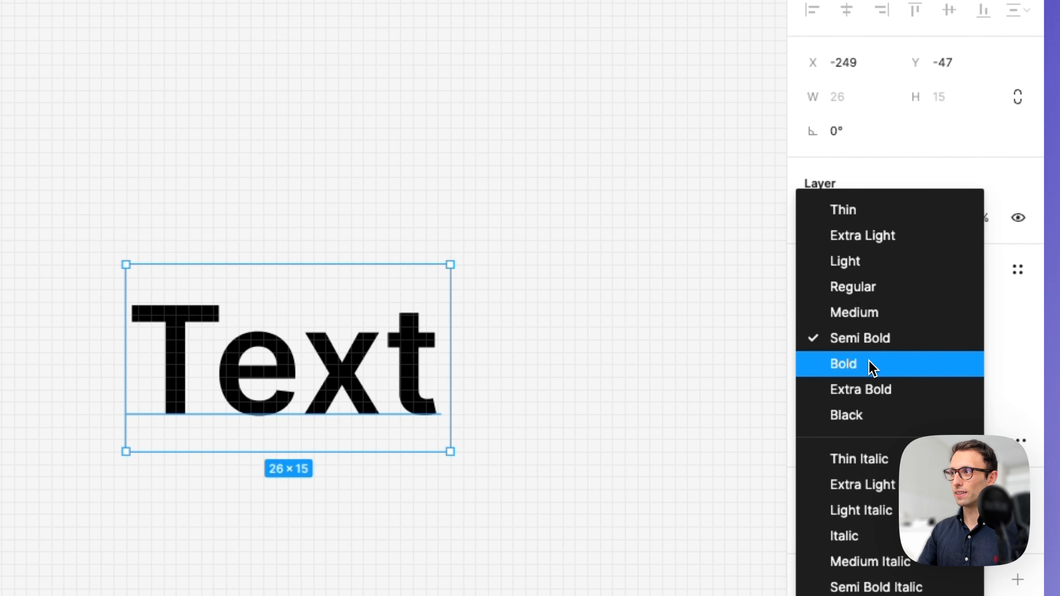
click(868, 363)
click(870, 336)
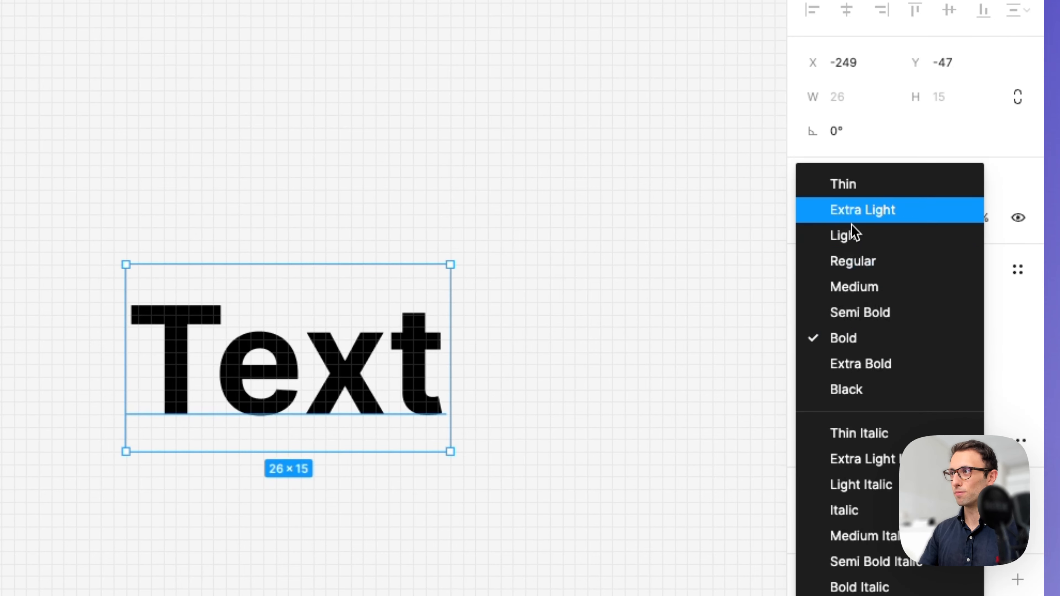
click(857, 237)
click(863, 334)
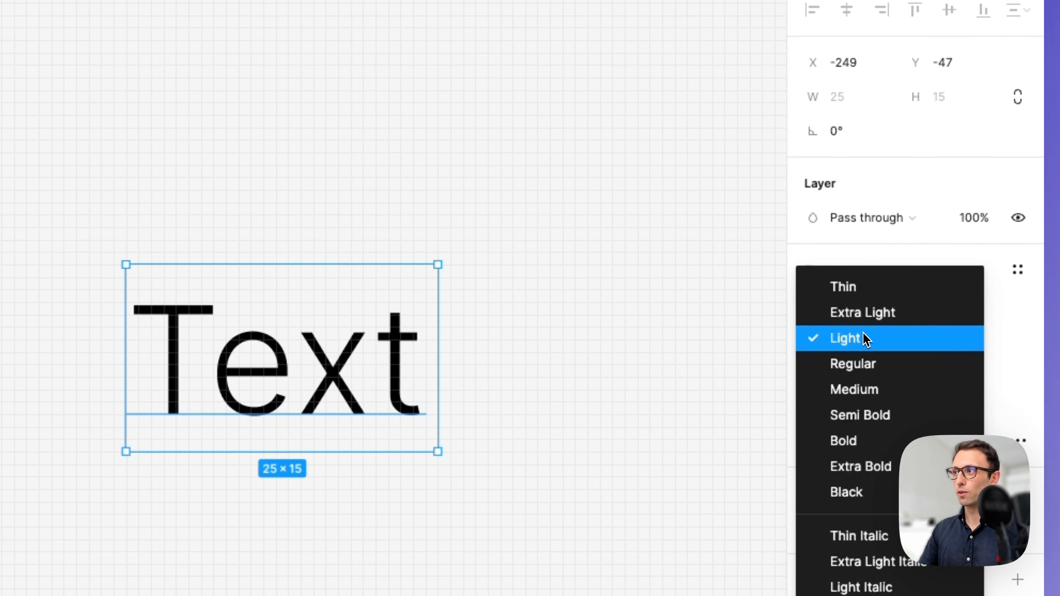
click(868, 373)
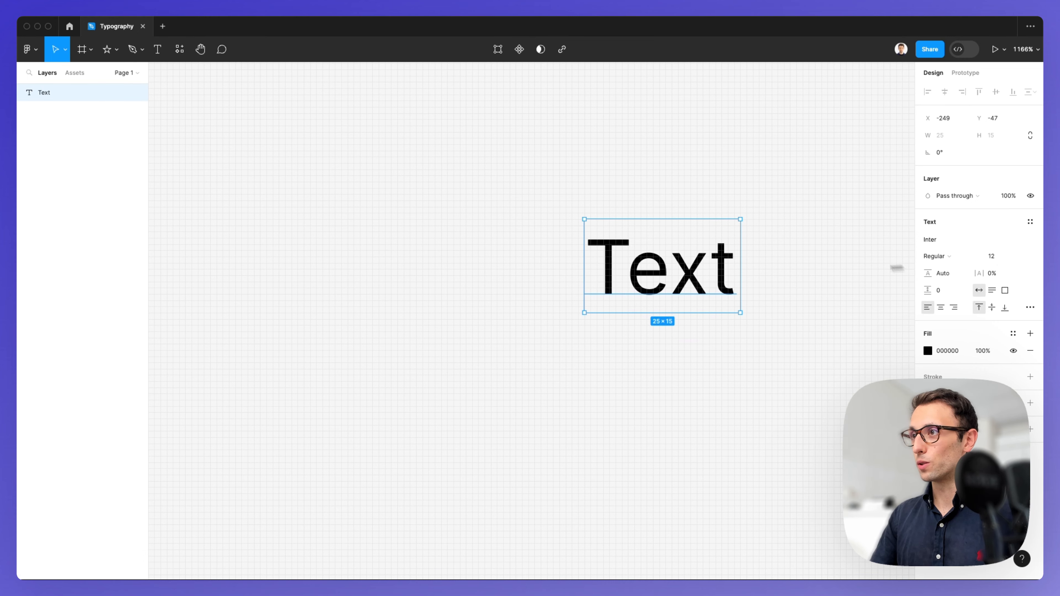
Step: Set the text's font size to 16 and increase it in single steps to 33
scroll(809, 270, down, 5)
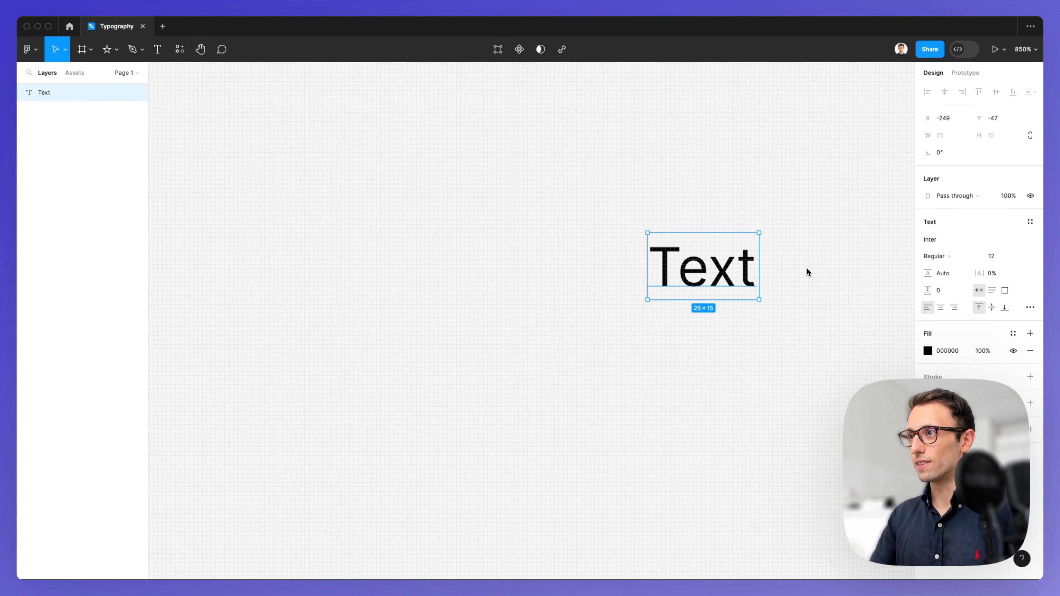
click(994, 257)
text(16)
key(Return)
key(Up)
key(Up)
key(Up)
key(Up)
key(Up)
key(Up)
key(Up)
key(Up)
key(Up)
key(Up)
key(Up)
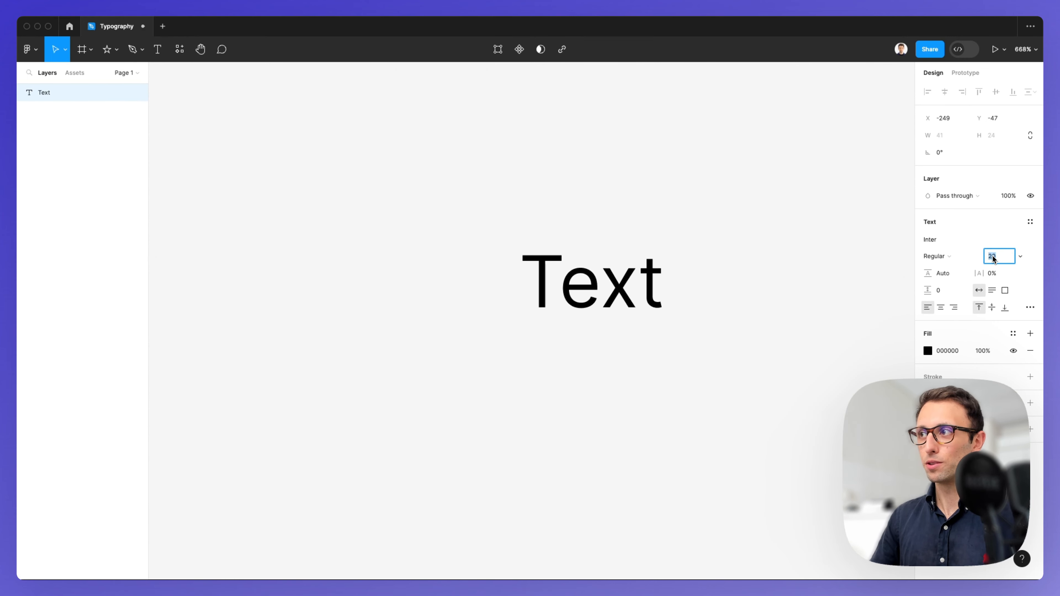
key(Up)
key(Up)
key(Up)
key(Up)
key(Up)
key(Up)
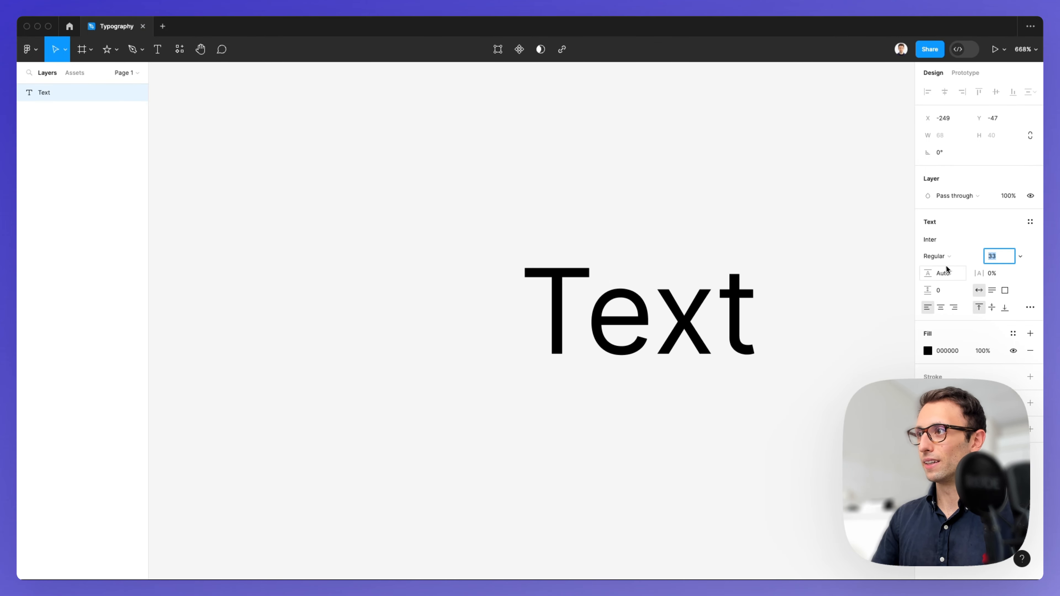
Step: Extend the text's wording to "Text and this is how it went"
scroll(723, 299, down, 5)
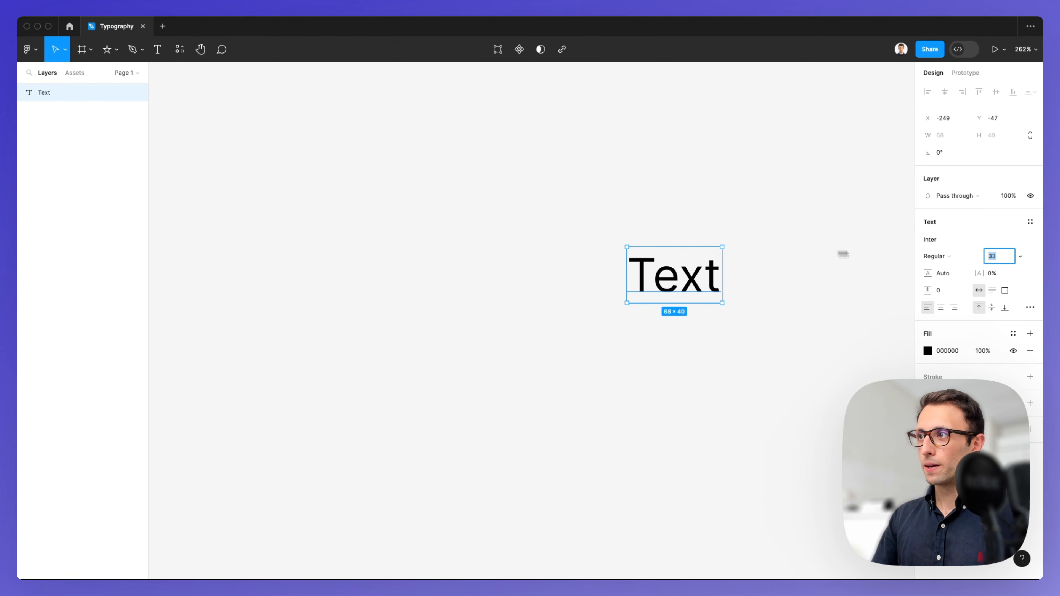
double_click(716, 276)
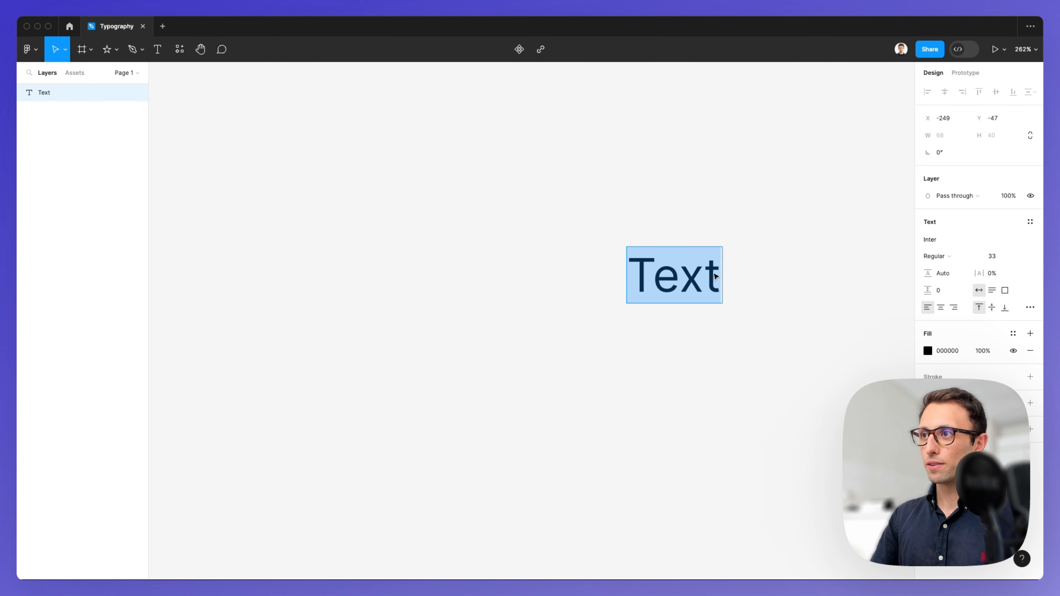
click(716, 275)
text(and)
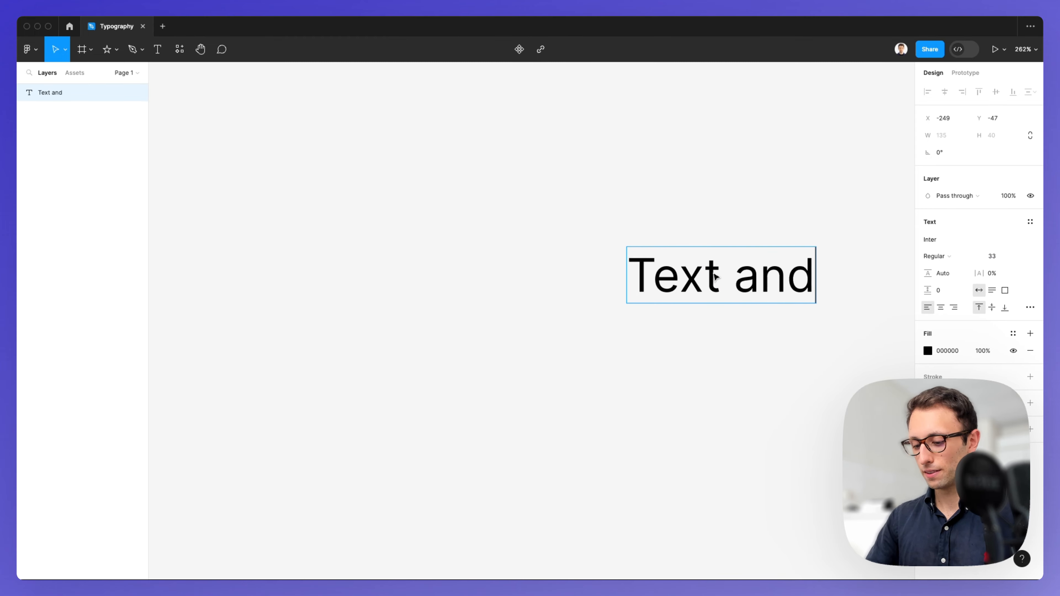
text( this is how it went)
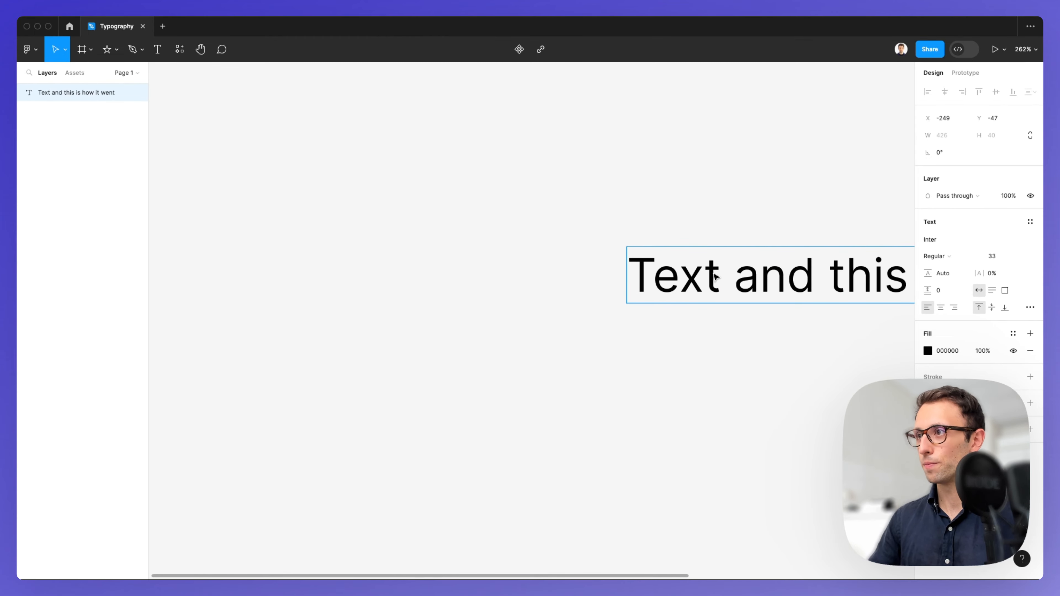
Step: Insert a line break before "how" to split the sentence into two lines and finish text editing
scroll(715, 275, right, 5)
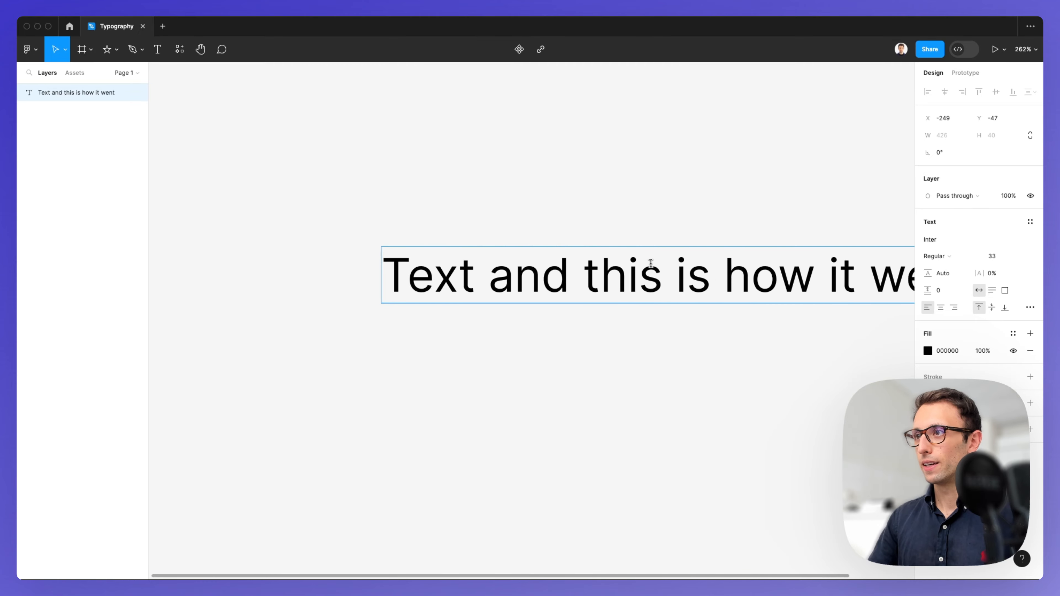
scroll(709, 271, down, 3)
click(714, 267)
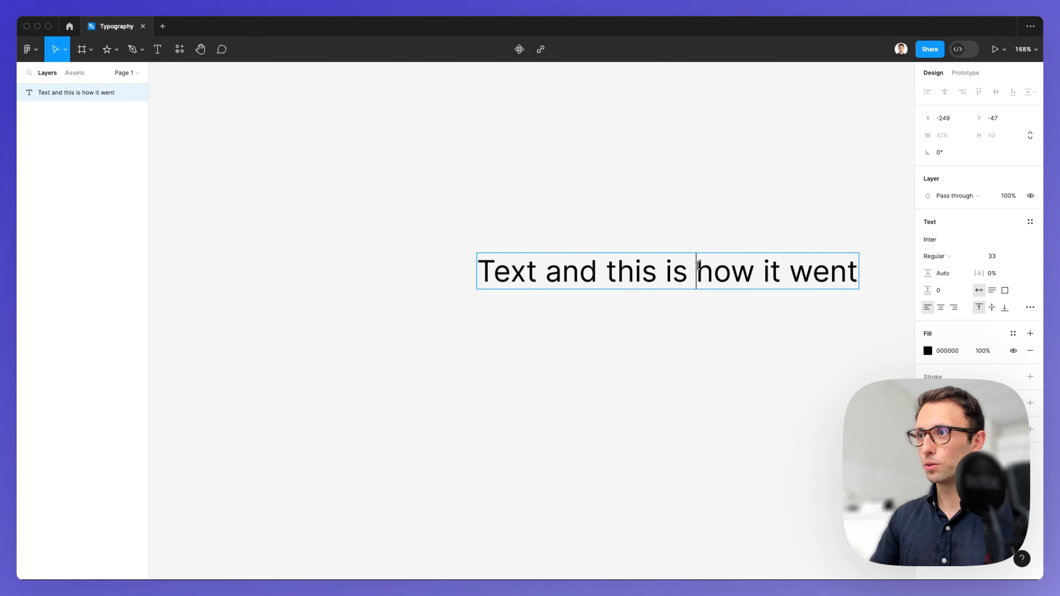
key(Return)
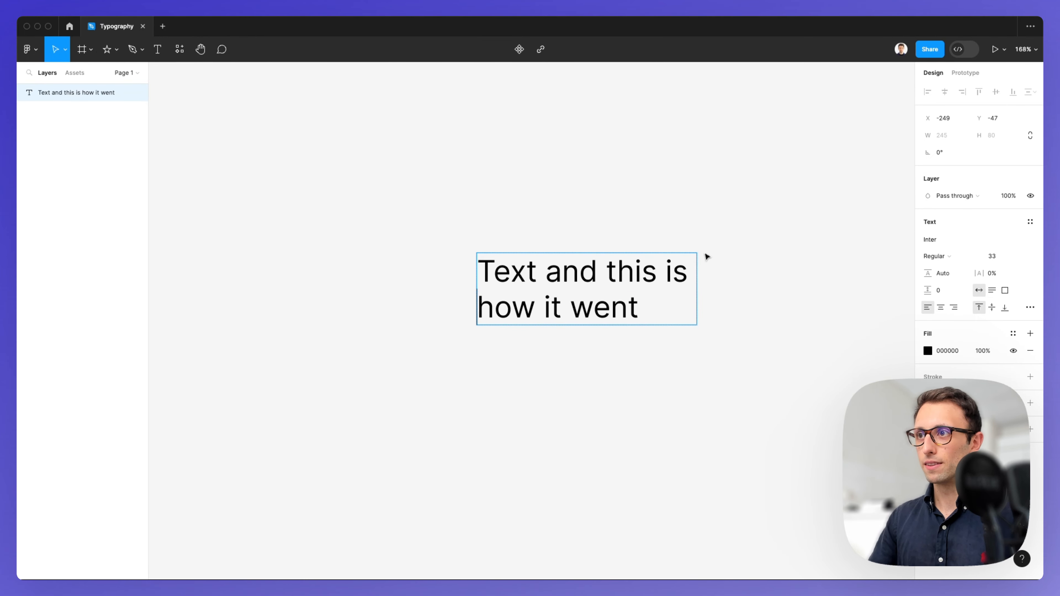
key(Escape)
Step: Set the text's line height to 98.5% and, after trying wider and tighter tracking, its letter spacing to 0.5%
scroll(598, 272, left, 4)
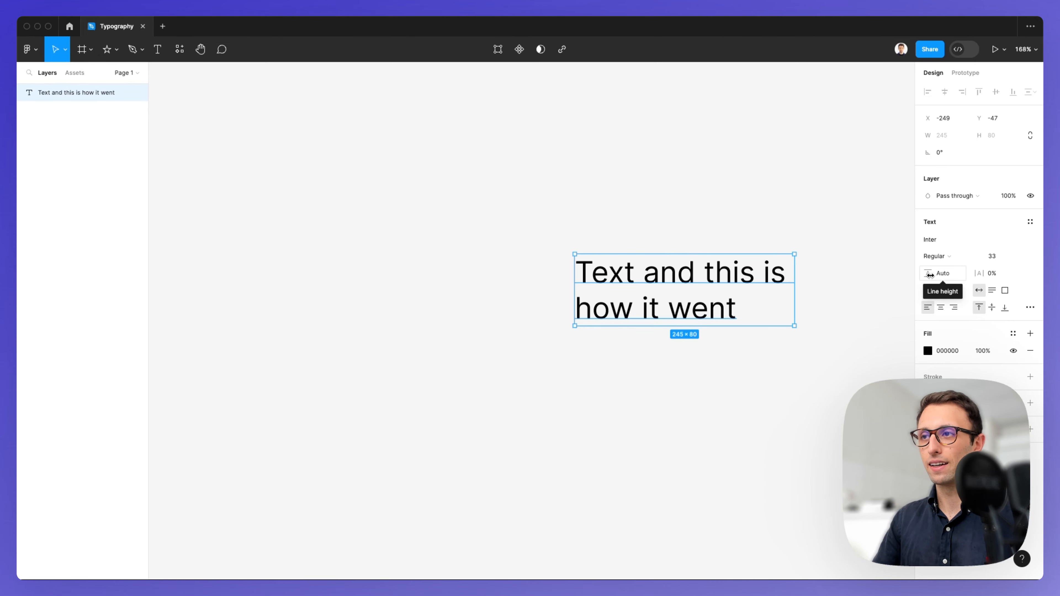
drag(928, 273, 904, 270)
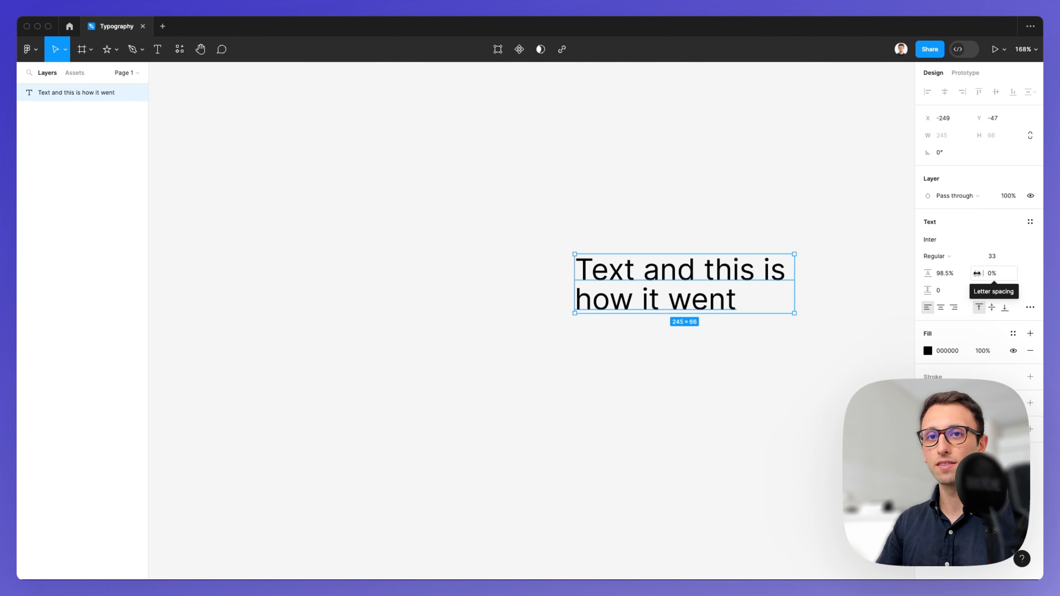
drag(977, 273, 912, 300)
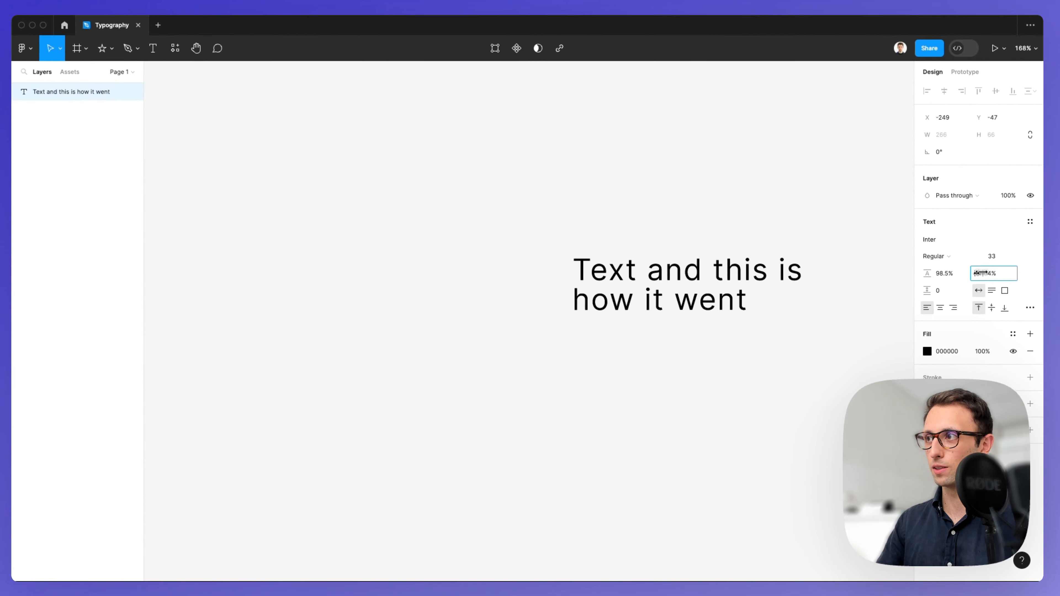
drag(977, 273, 963, 272)
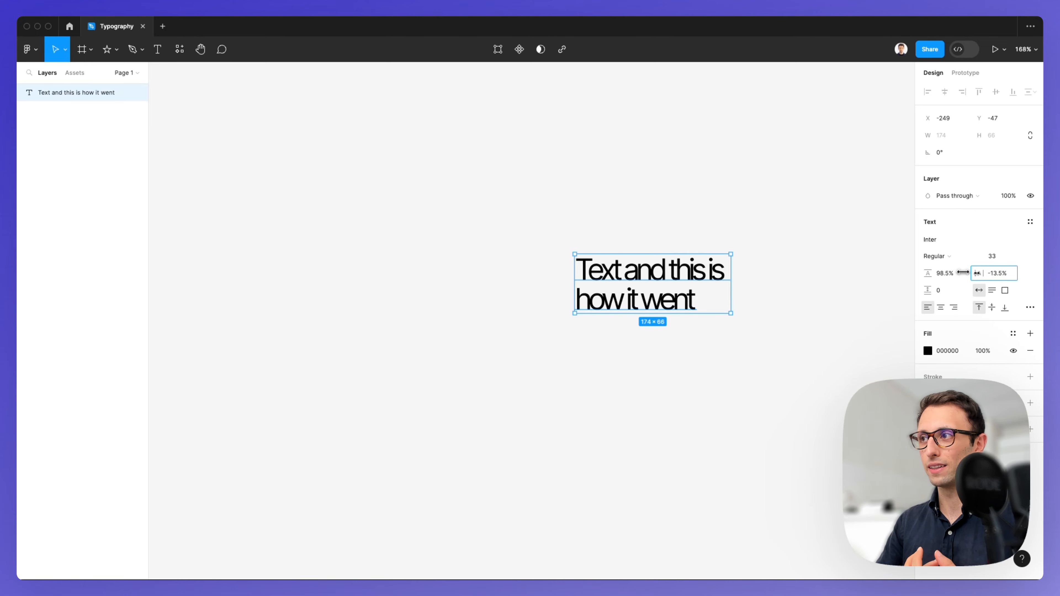
drag(963, 272, 976, 271)
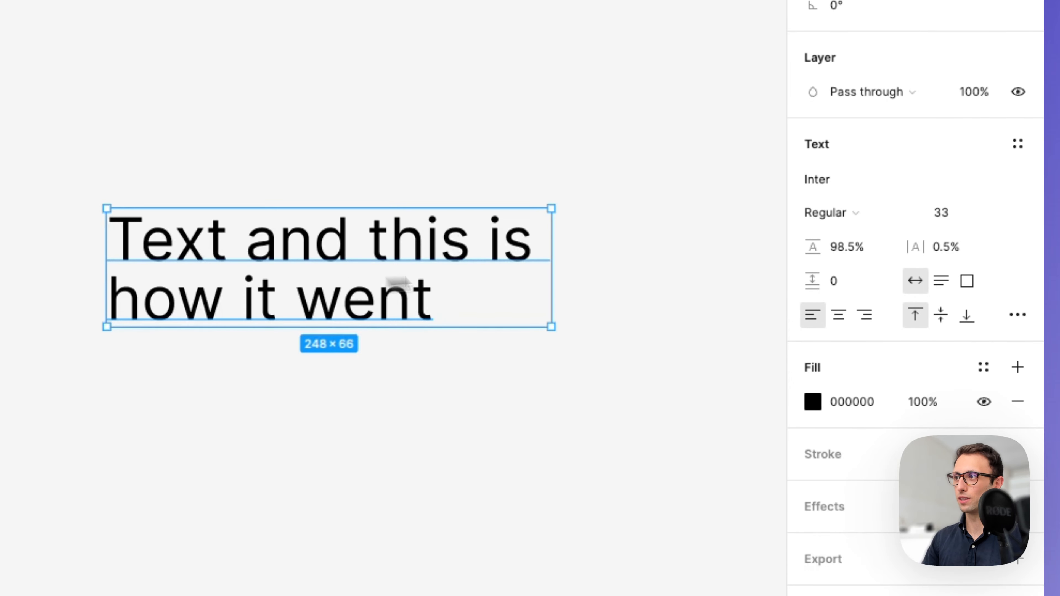
Step: Set the paragraph spacing of the two-line text to 6
drag(811, 280, 811, 304)
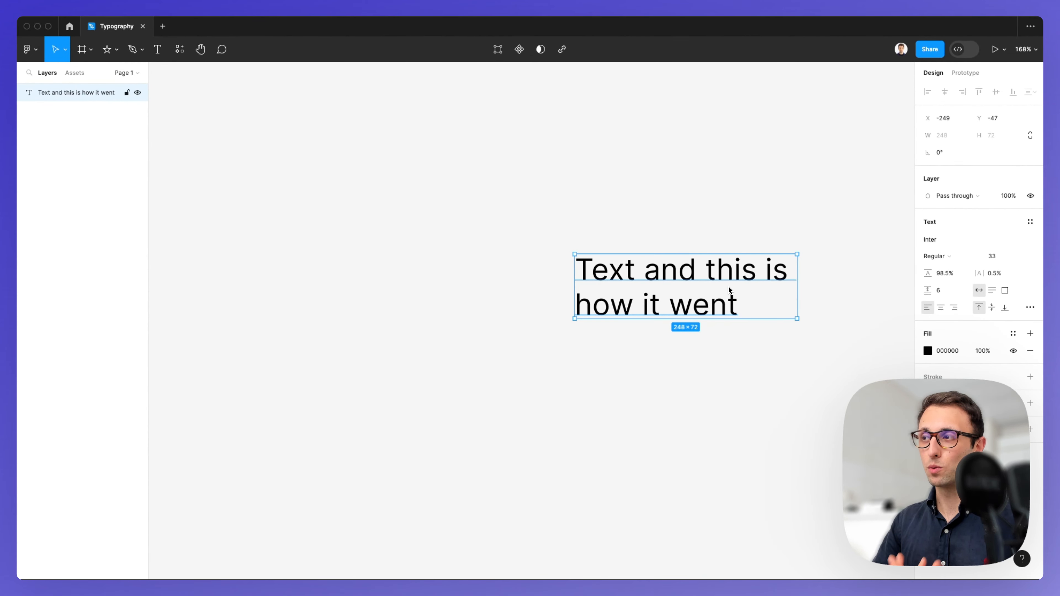
scroll(724, 285, right, 2)
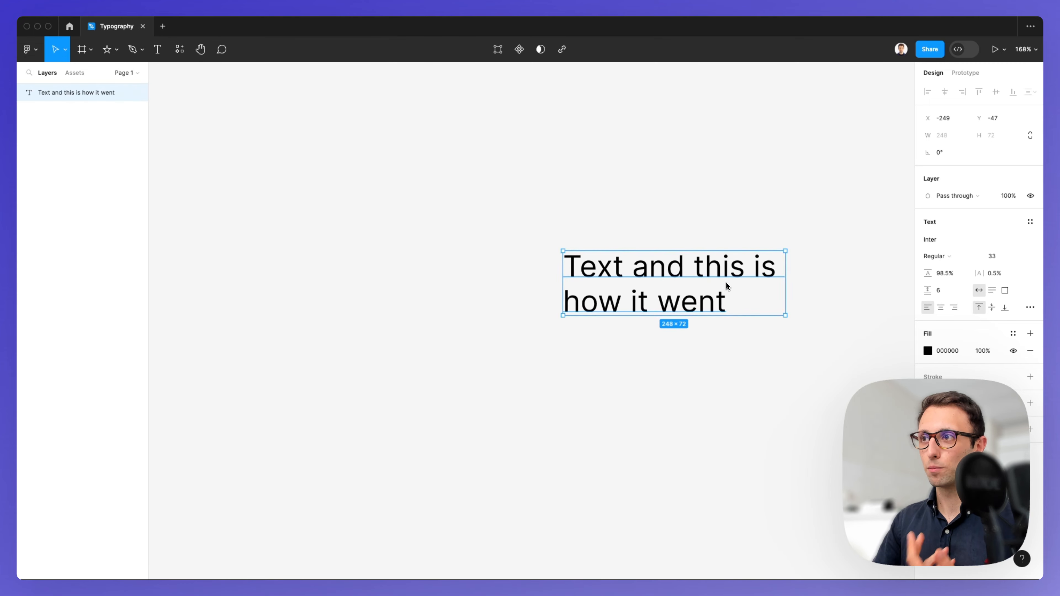
Step: Set the paragraph spacing of the two Lorem Ipsum paragraphs to 59
scroll(726, 284, right, 3)
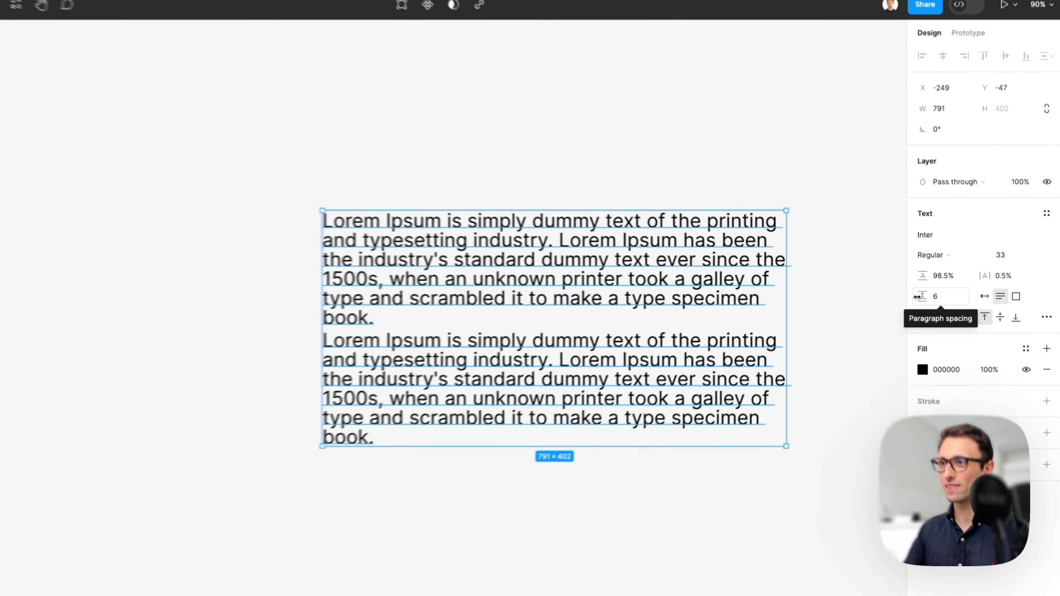
drag(924, 290, 989, 297)
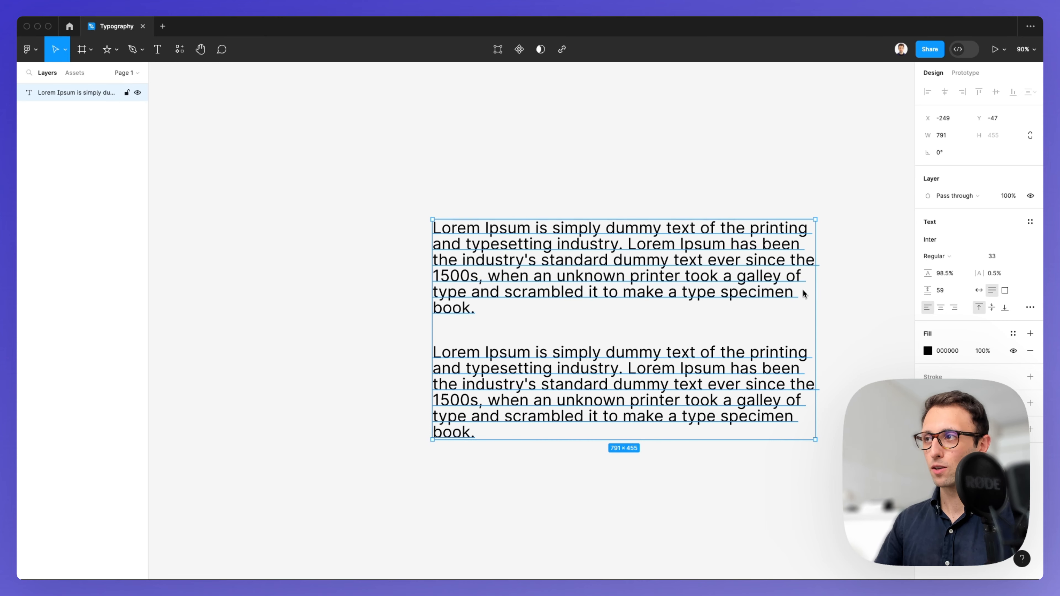
Step: Duplicate the two-paragraph text block and place the copy beside the original with a clear gap, at about X 777, Y -43
scroll(760, 299, right, 3)
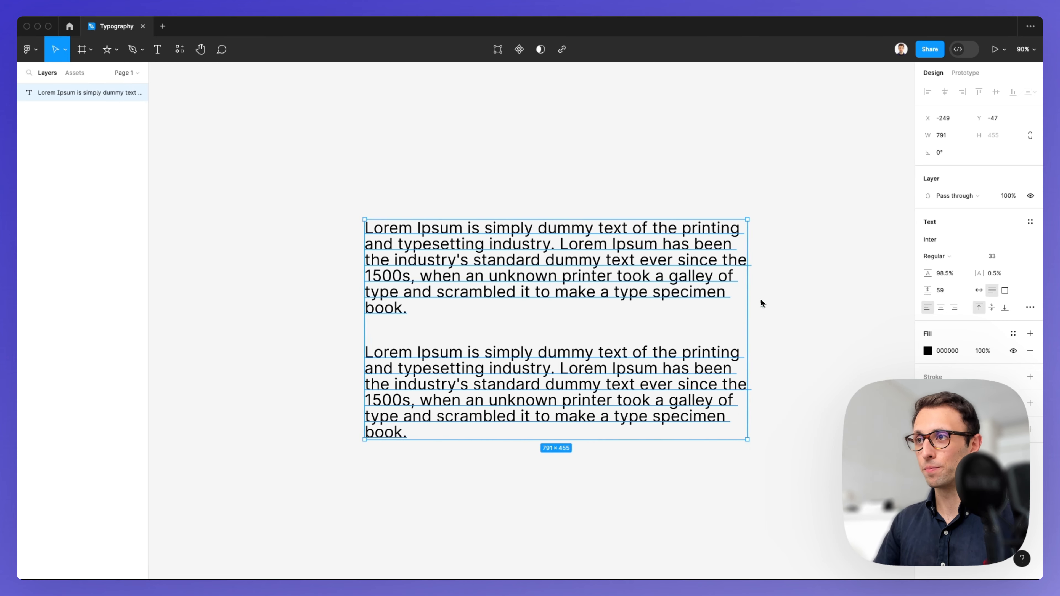
scroll(760, 300, down, 3)
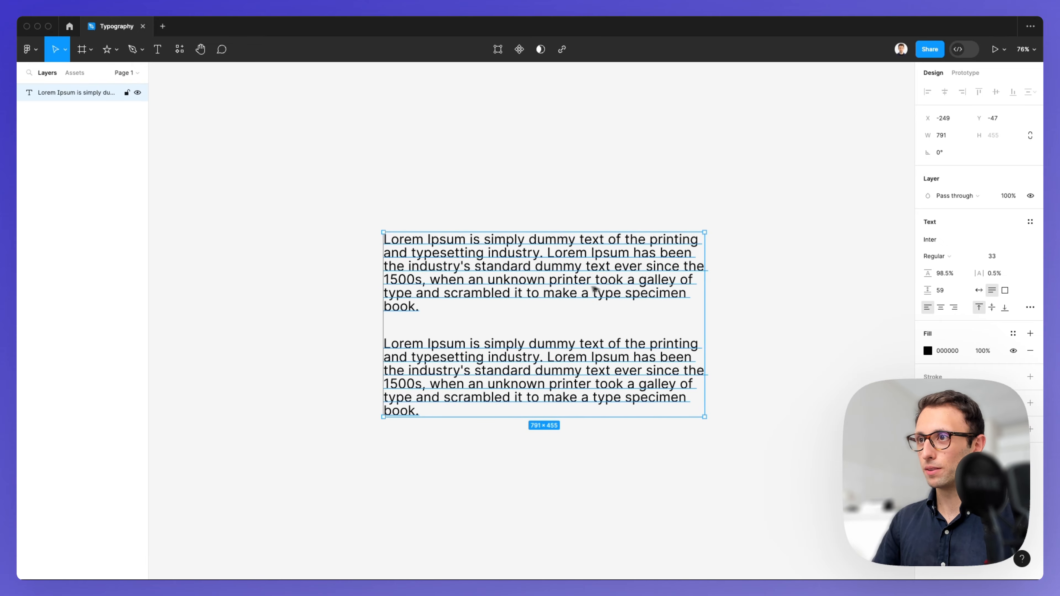
drag(594, 288, 893, 265)
scroll(852, 267, right, 3)
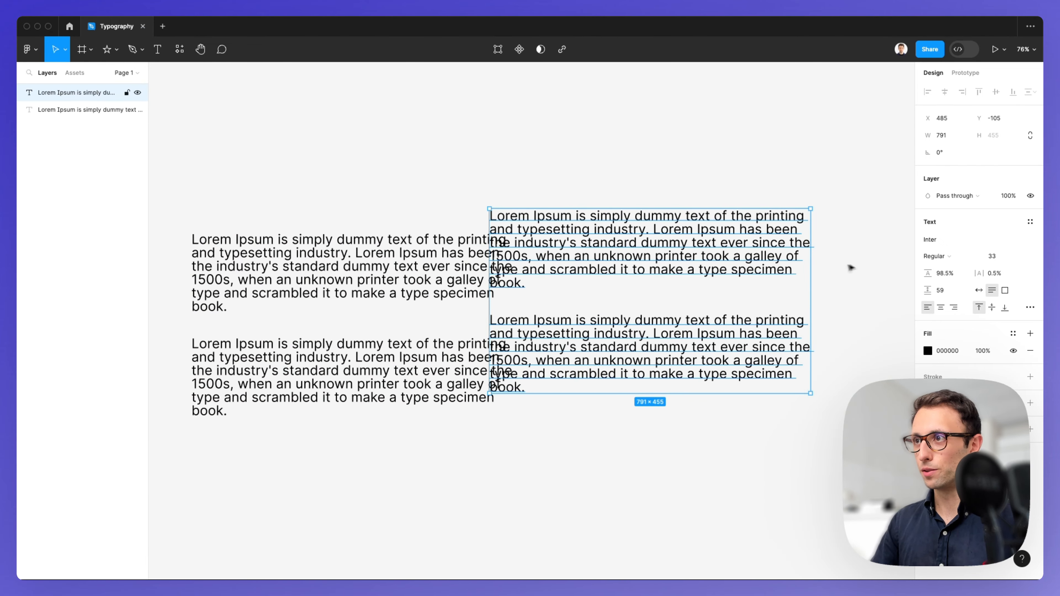
drag(739, 256, 860, 281)
scroll(790, 275, right, 5)
Step: Delete everything after "Lorem Ipsum is simply dummy text of the printing and typesetting industry." in the copied text and finish editing
double_click(665, 254)
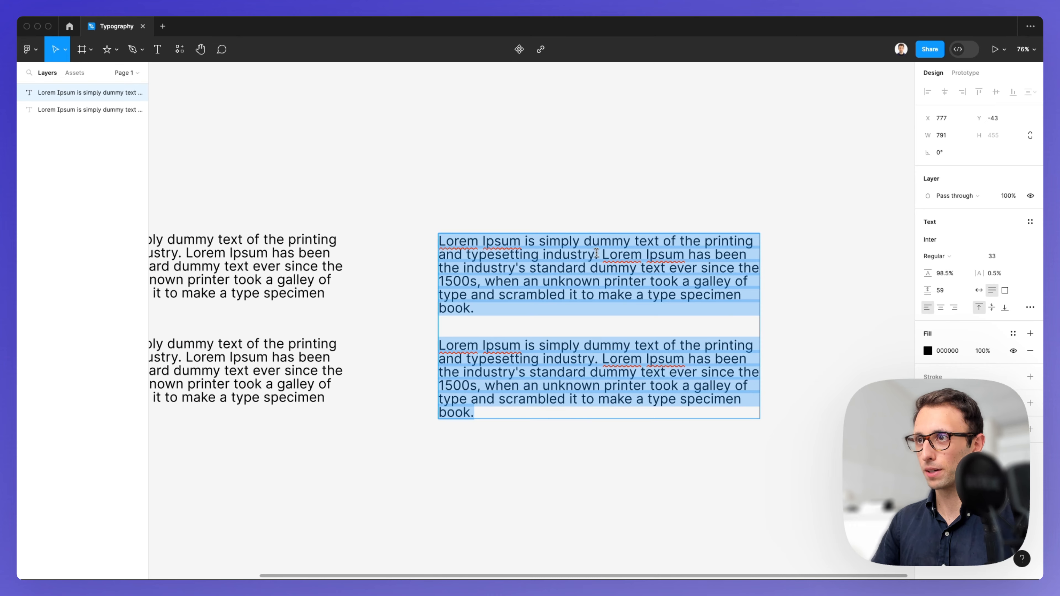
click(606, 253)
drag(616, 261, 764, 421)
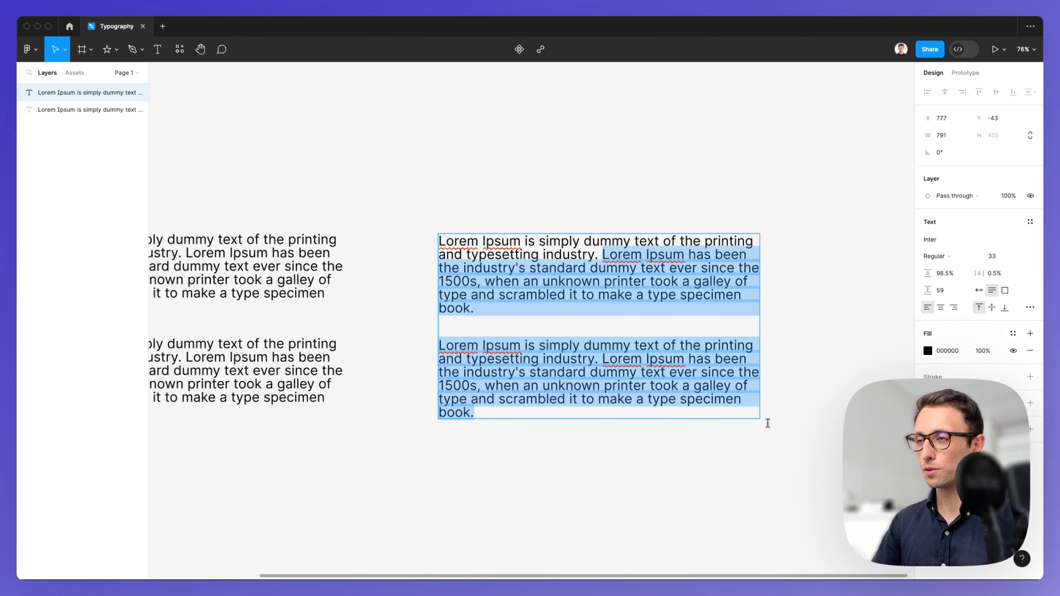
key(BackSpace)
key(Escape)
Step: Resize the shortened text's box freely to about 613 × 124 so it becomes fixed size
scroll(668, 247, up, 5)
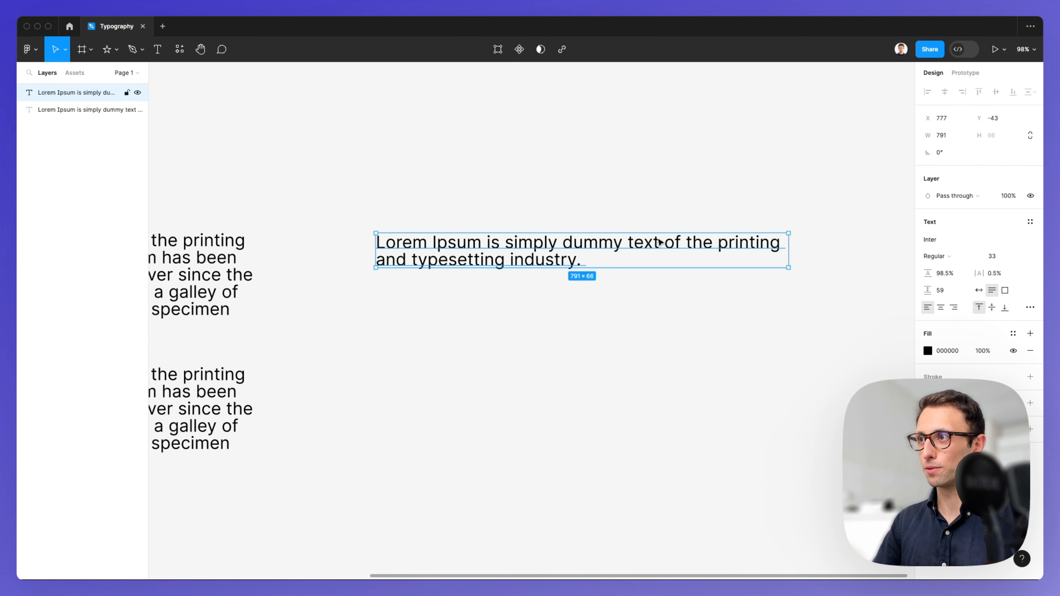
scroll(701, 251, up, 1)
scroll(701, 251, right, 1)
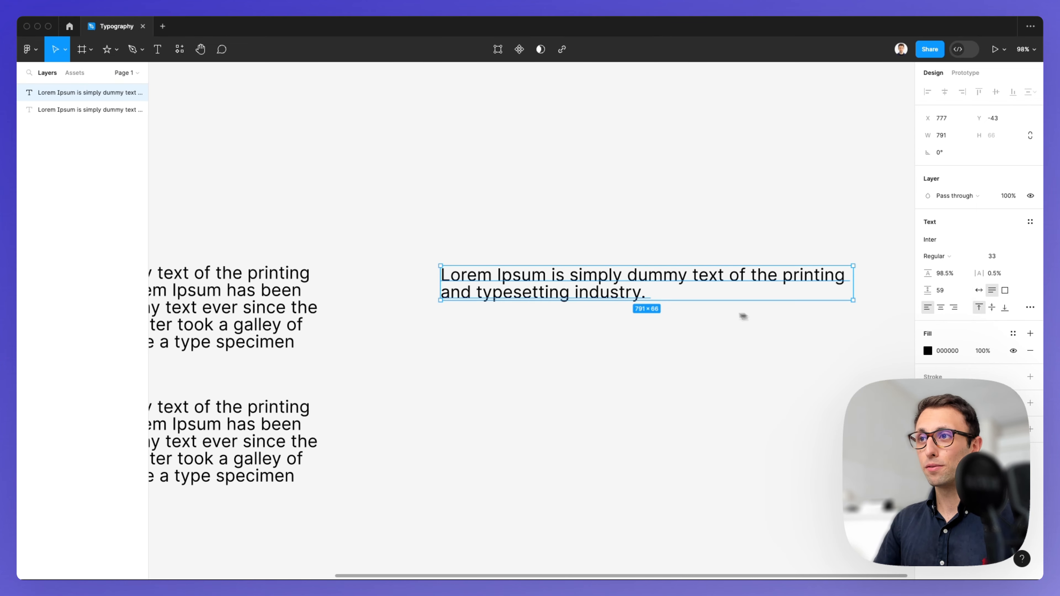
drag(852, 300, 775, 354)
drag(763, 378, 760, 330)
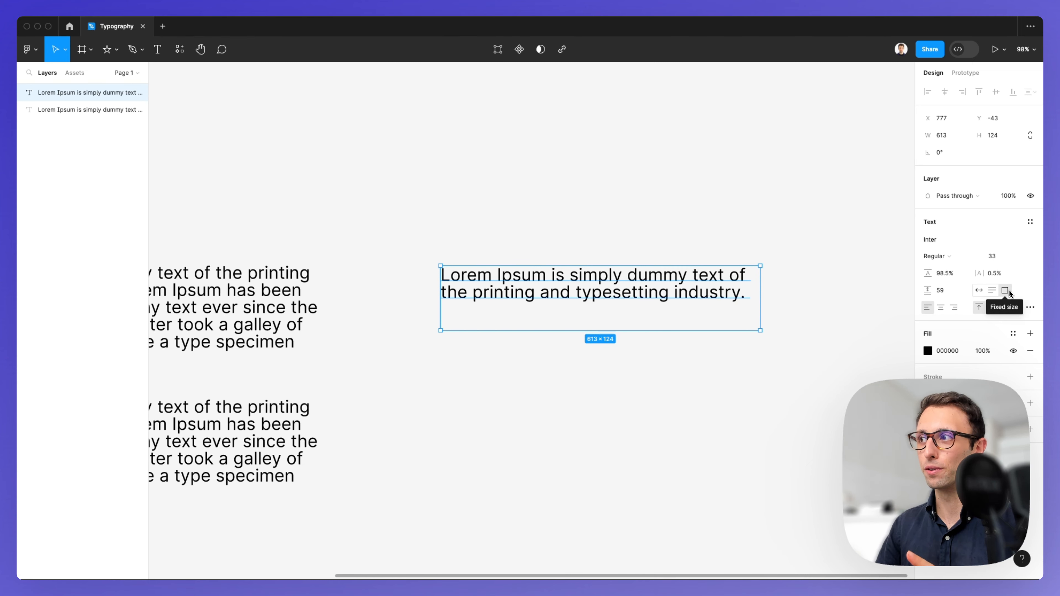
Step: Set the sentence to auto width, narrow its box to about 722 wide and move it to about X 924, Y -47
click(980, 290)
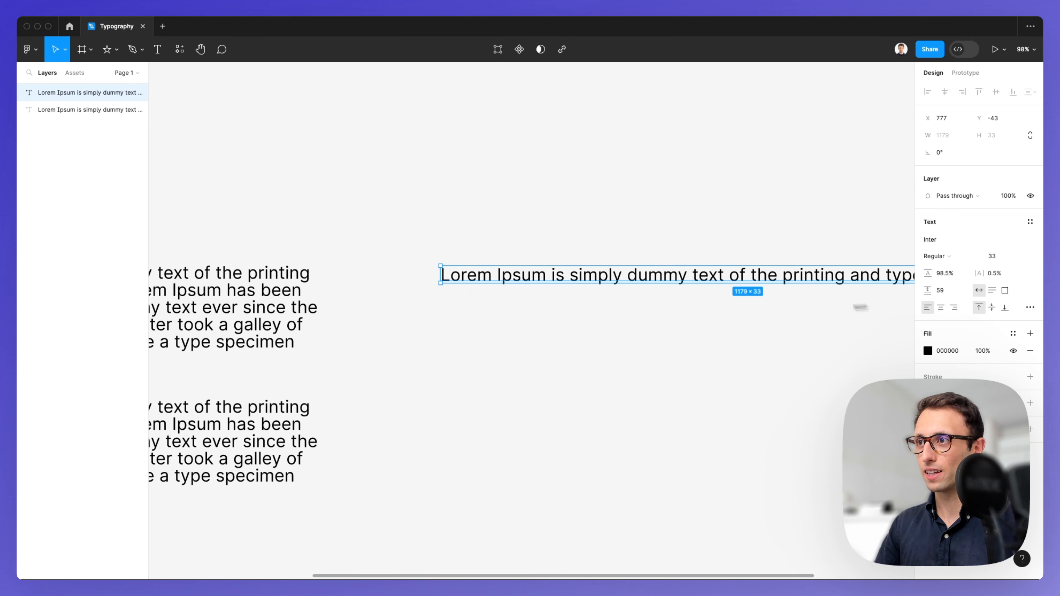
scroll(761, 310, right, 6)
scroll(761, 309, up, 1)
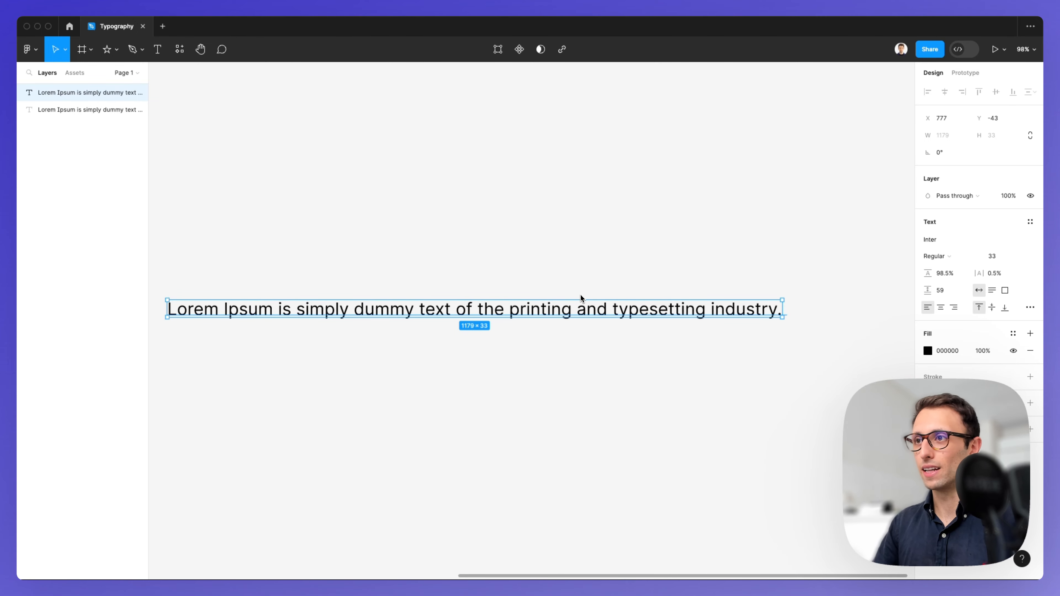
scroll(581, 295, left, 5)
drag(880, 309, 641, 314)
scroll(584, 321, left, 1)
drag(572, 315, 648, 314)
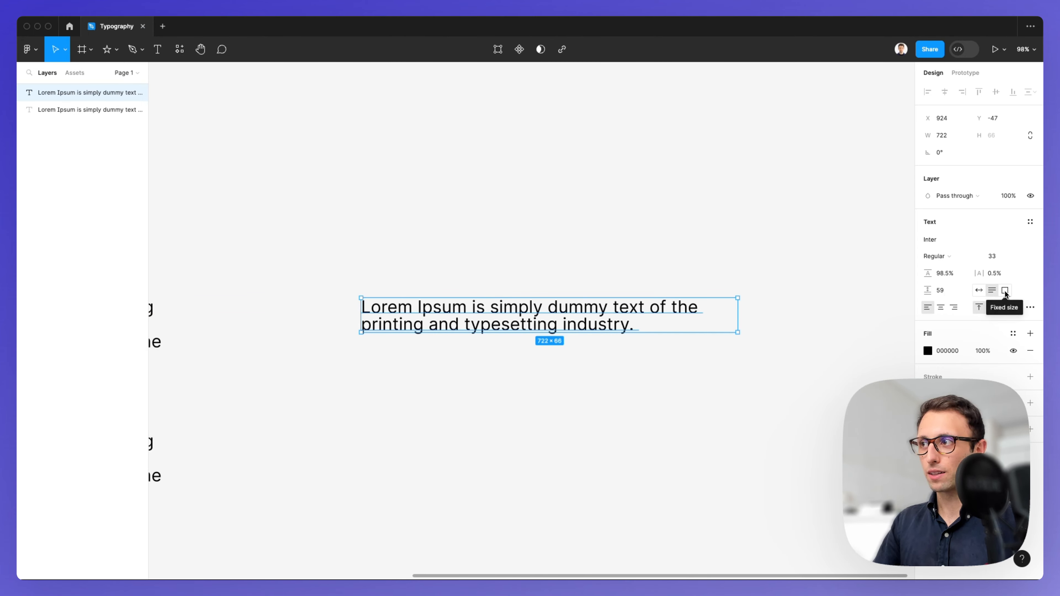
Step: Return the sentence to auto width, and enlarge its box to a fixed size of about 1277 × 330
click(979, 291)
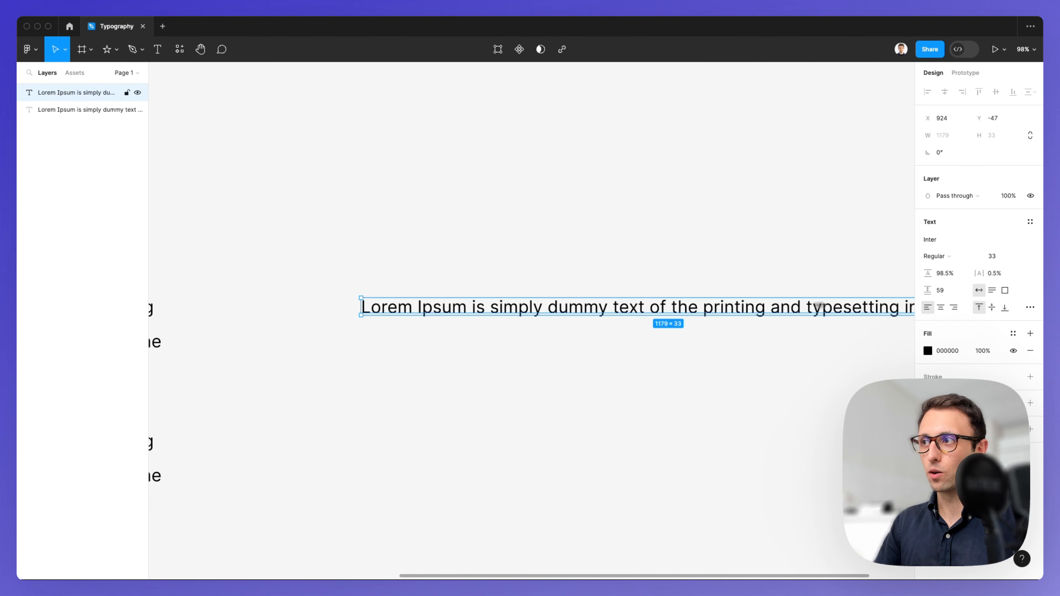
scroll(759, 309, right, 5)
scroll(668, 351, down, 3)
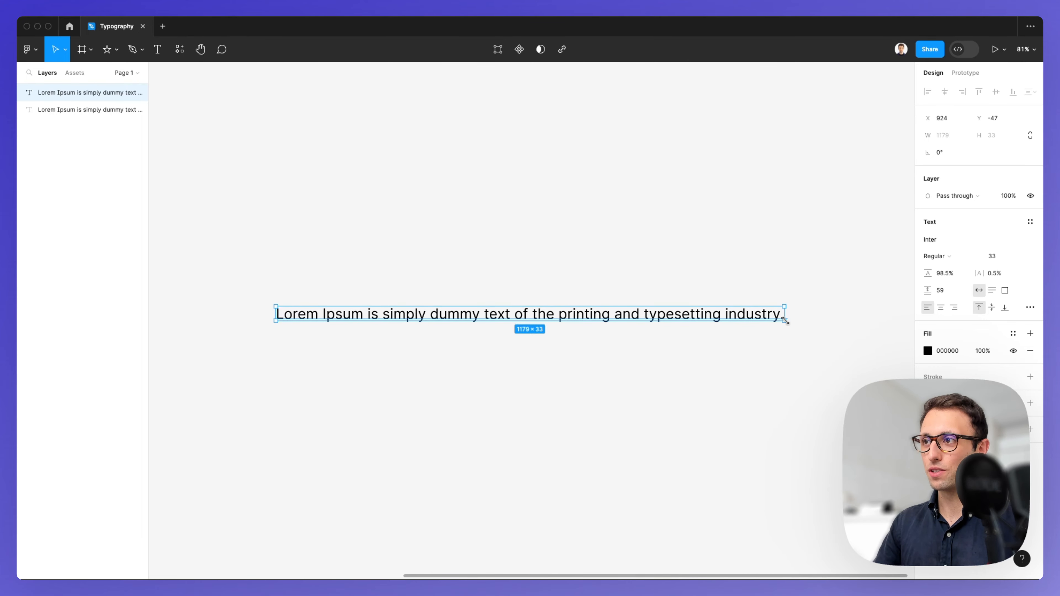
drag(784, 321, 826, 448)
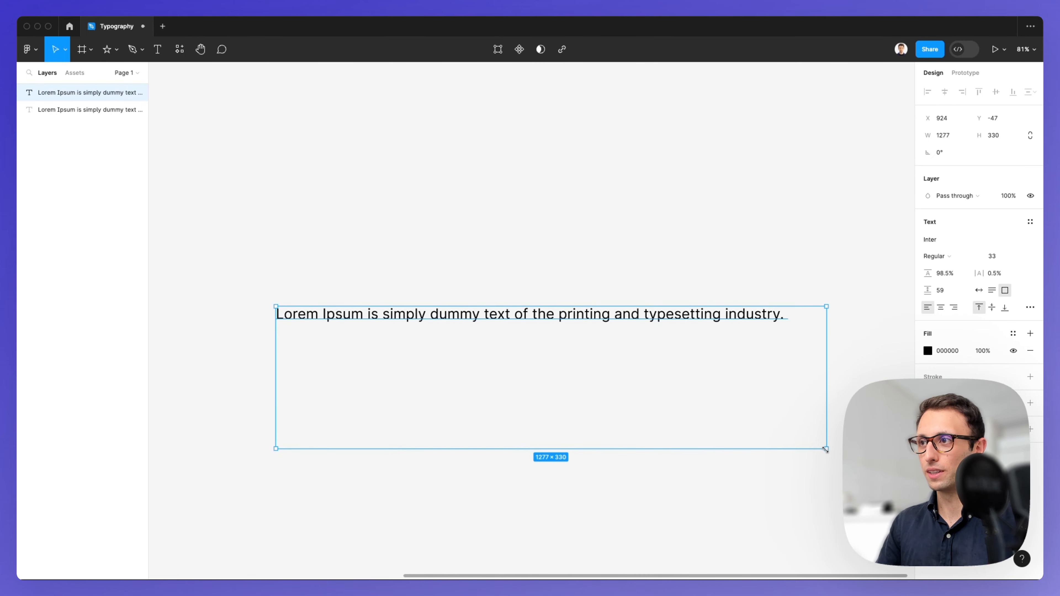
double_click(741, 323)
key(Escape)
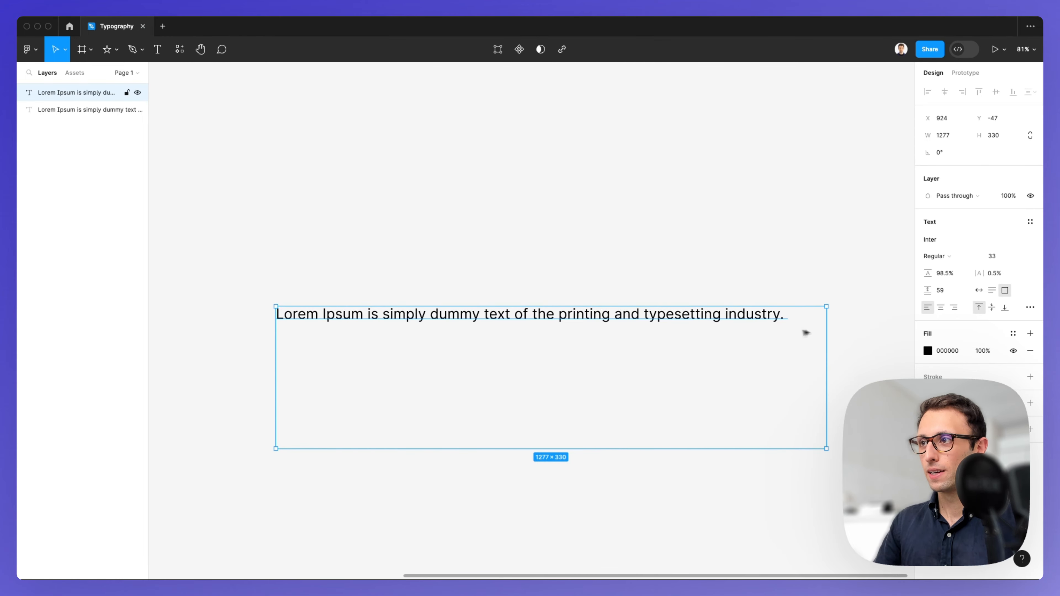
Step: Narrow the fixed-size text box to about 696 wide so the sentence wraps onto two lines
drag(827, 327, 576, 326)
scroll(434, 298, up, 1)
scroll(434, 298, up, 2)
scroll(431, 299, left, 3)
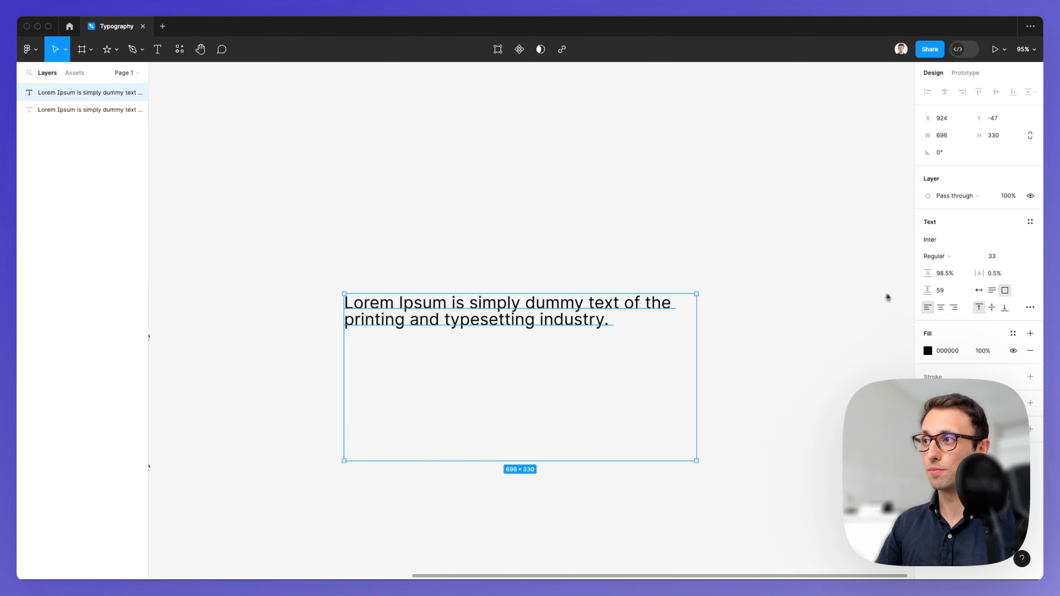
Step: Try centre and right horizontal alignment on the text, and set it back to left alignment
click(941, 310)
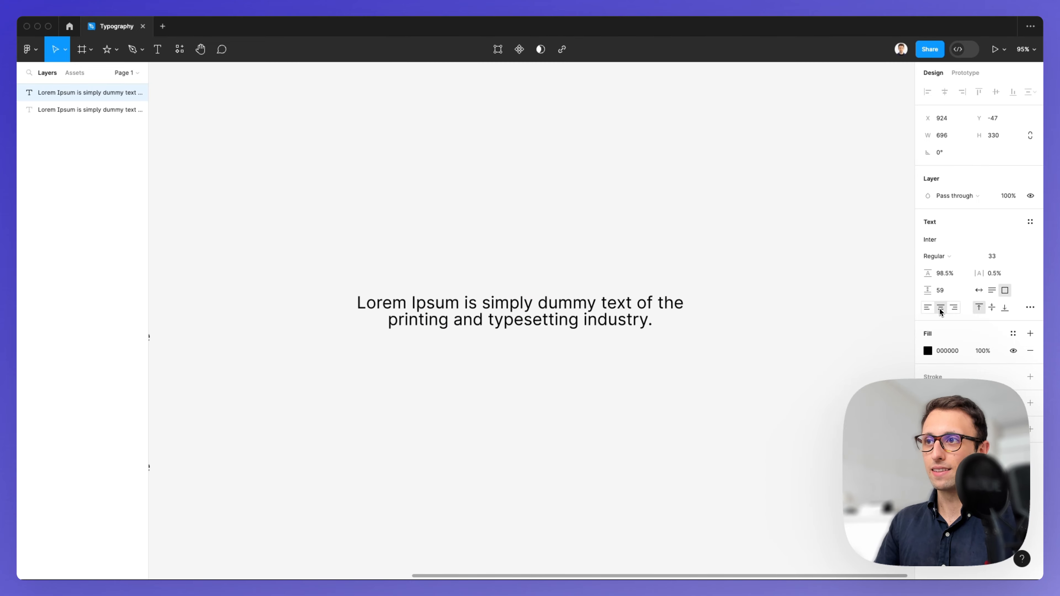
click(956, 310)
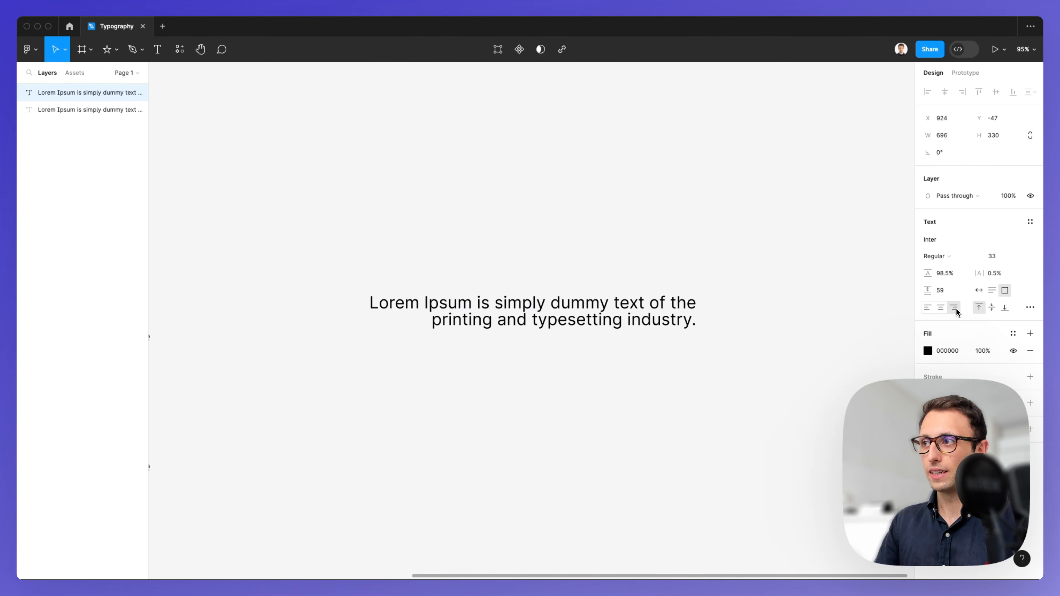
click(939, 310)
click(927, 309)
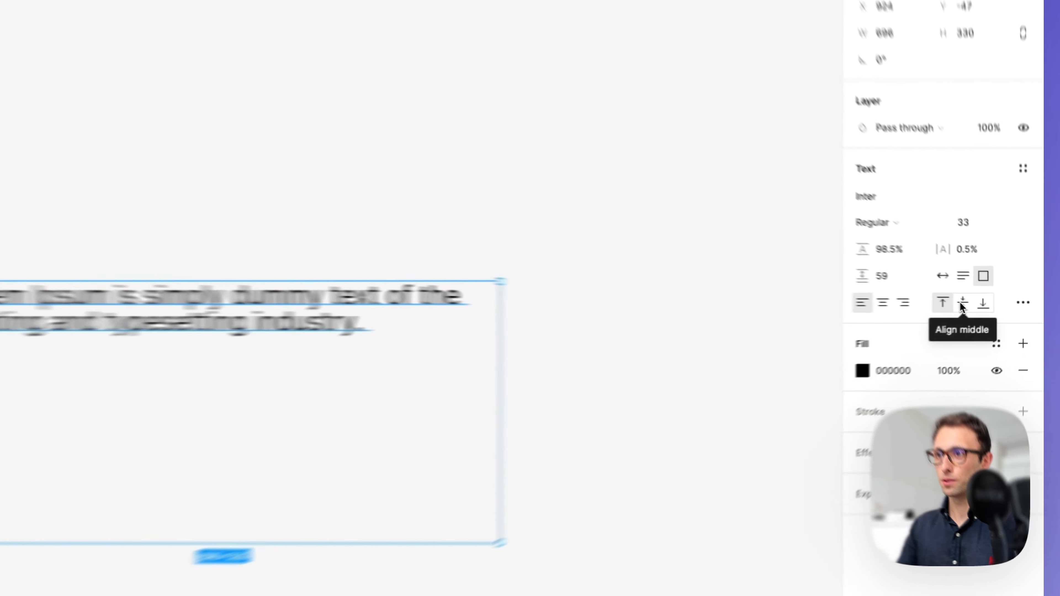
Step: Align the text to the middle and then the bottom of its box, and lower the box's upper edge to about 166 high
click(989, 308)
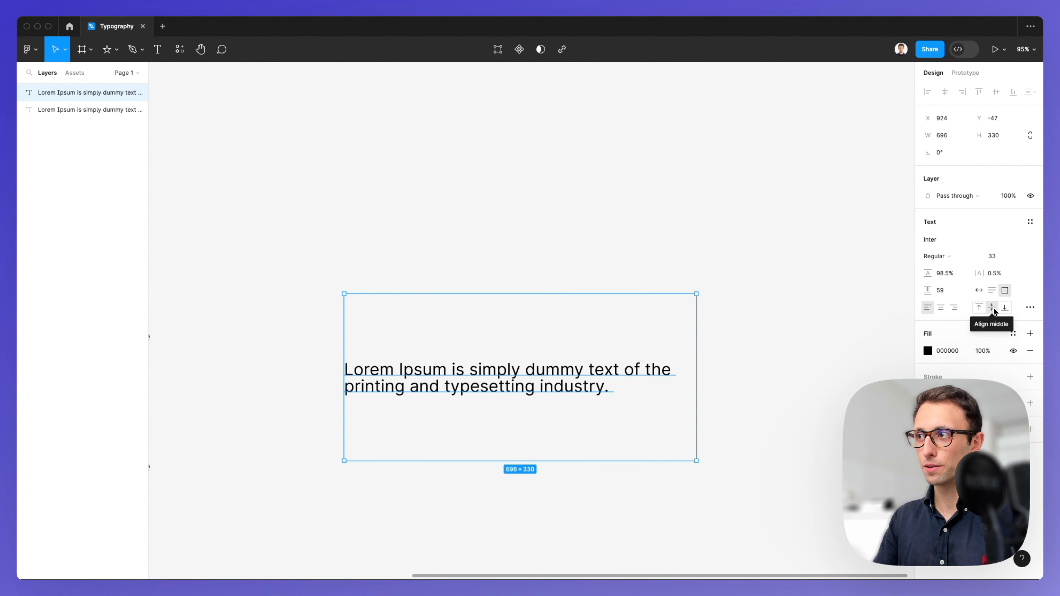
click(1005, 308)
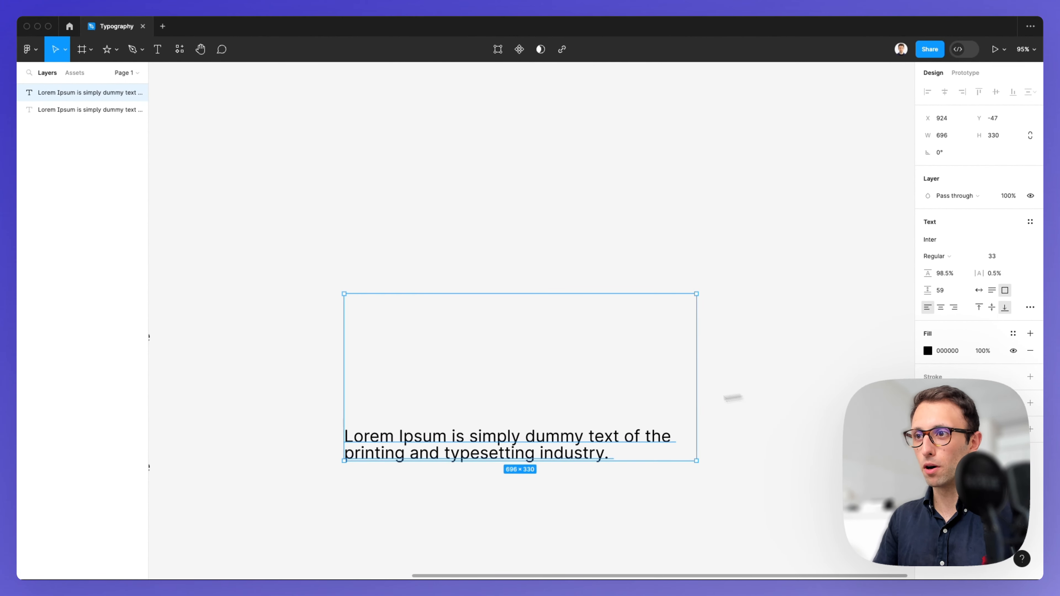
drag(570, 294, 569, 376)
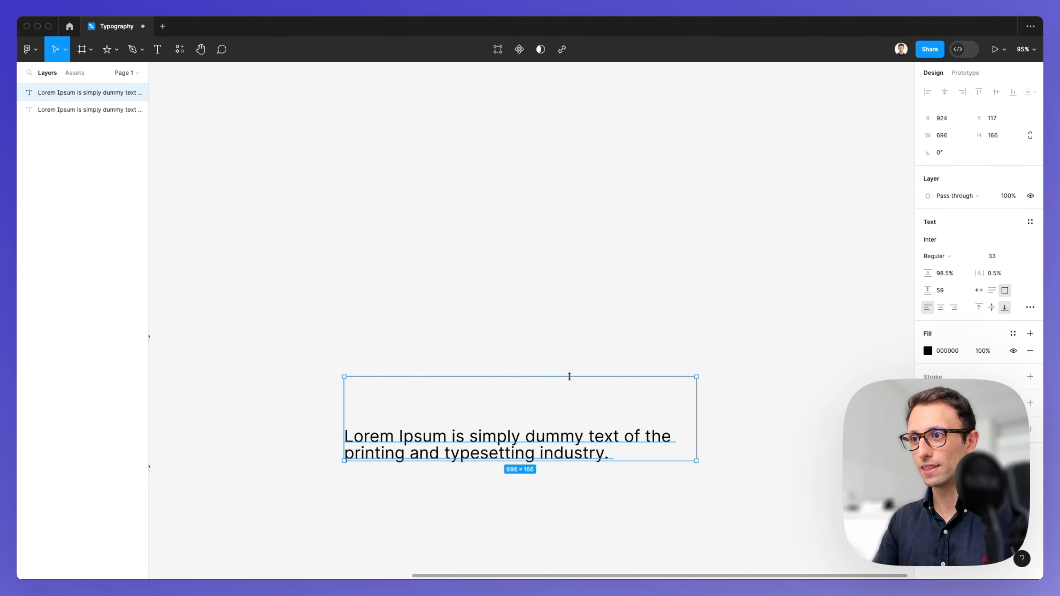
Step: Set the text's vertical alignment to top after trying middle, and extend the box upward to about 436 high
click(992, 308)
click(979, 307)
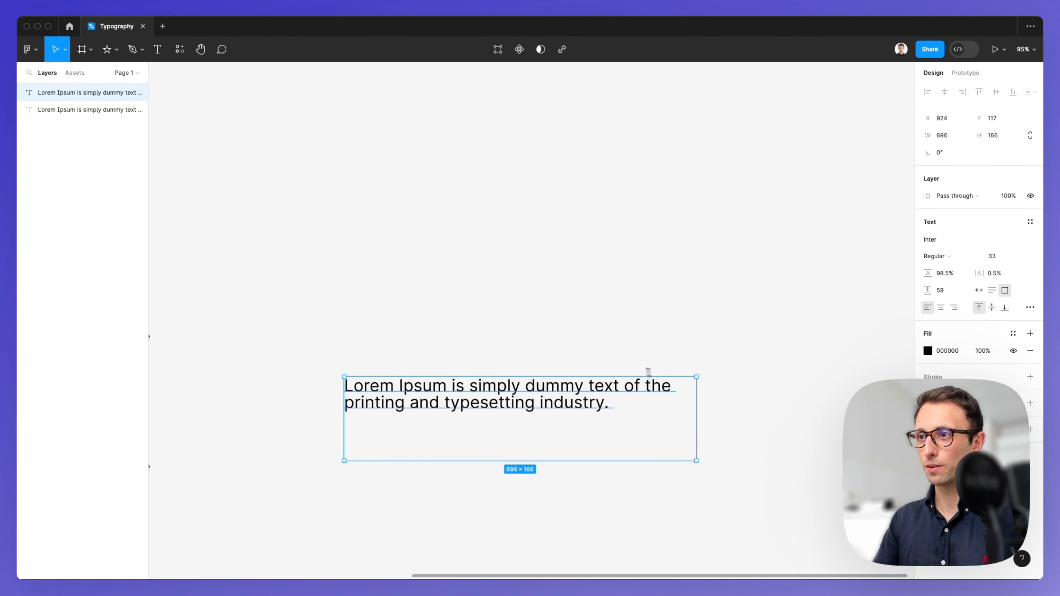
drag(648, 373, 627, 240)
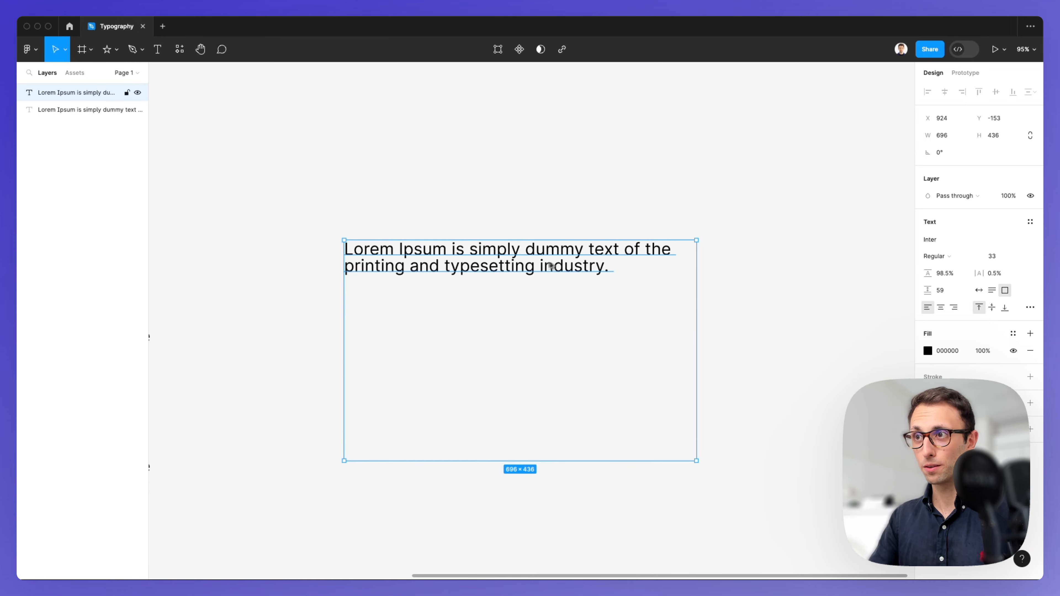
Step: Try middle and bottom vertical alignment in the taller box, and set the text back to top alignment
click(992, 307)
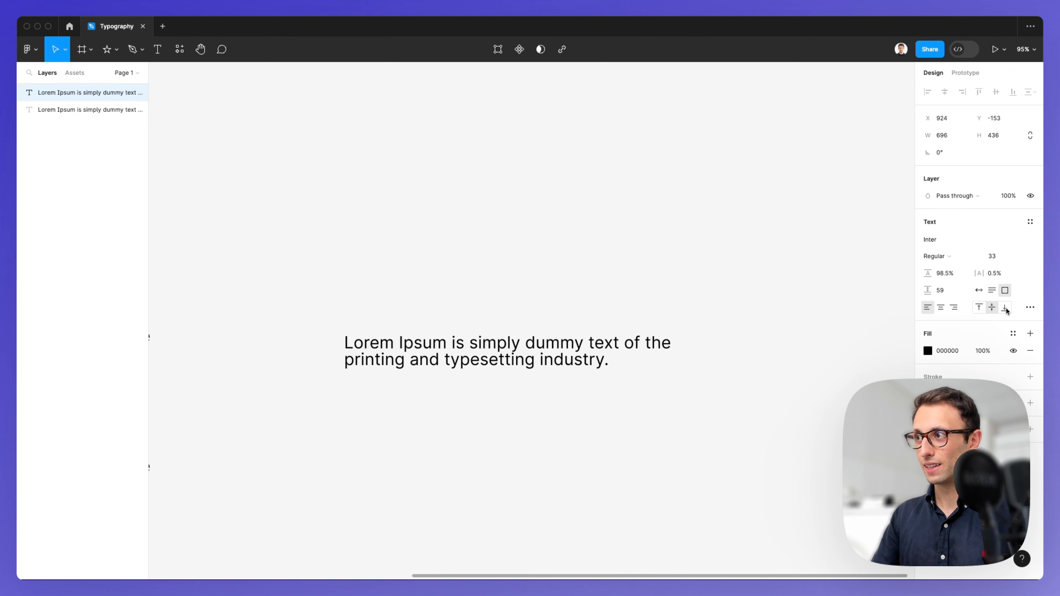
click(1005, 309)
click(981, 311)
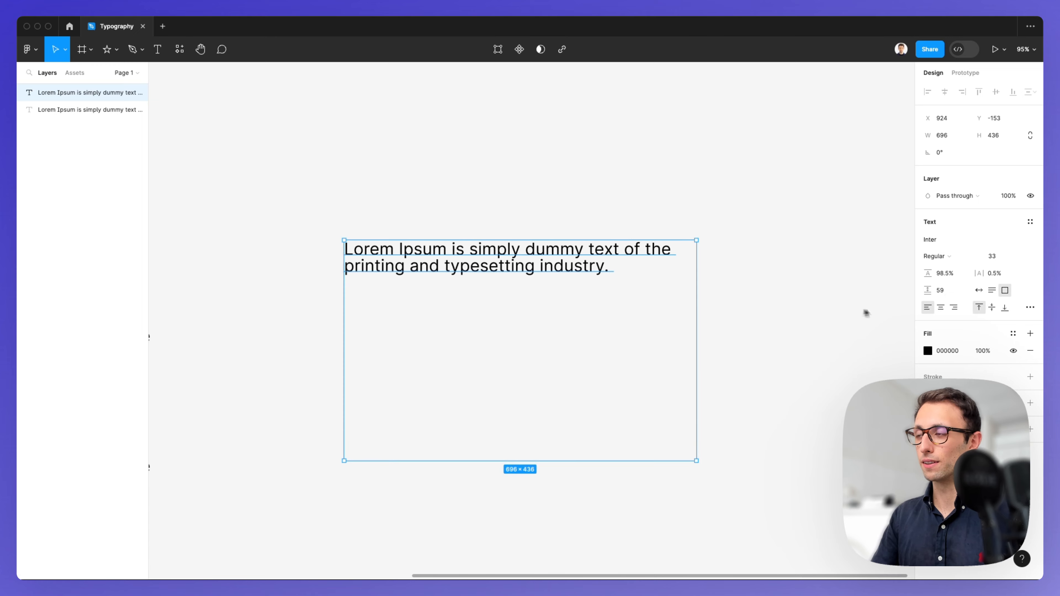
Step: Open the detailed type settings, move them clear of the sidebar and set the text alignment to justified
click(1031, 309)
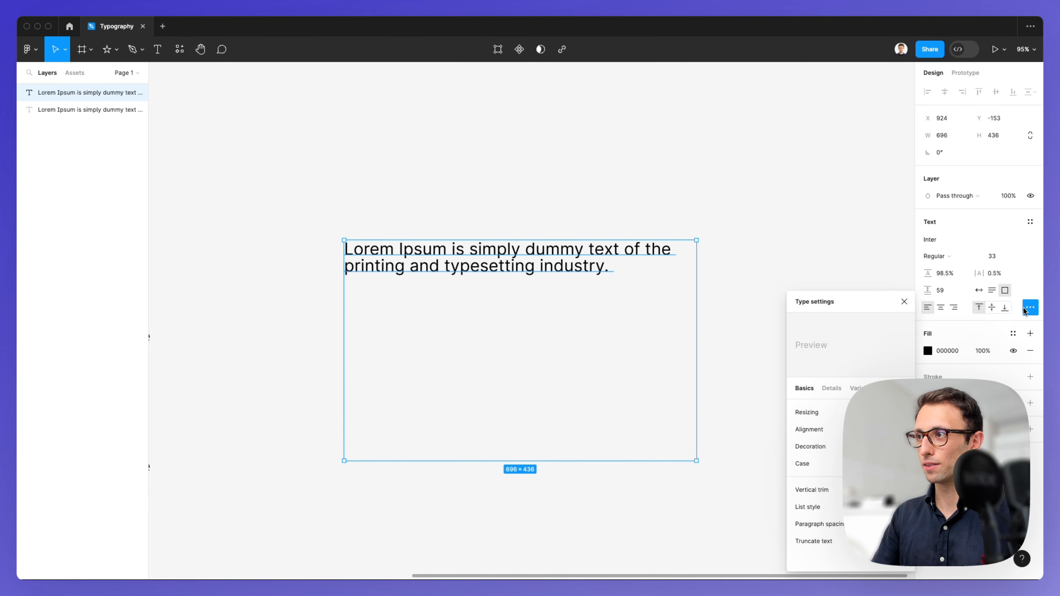
drag(849, 304, 807, 168)
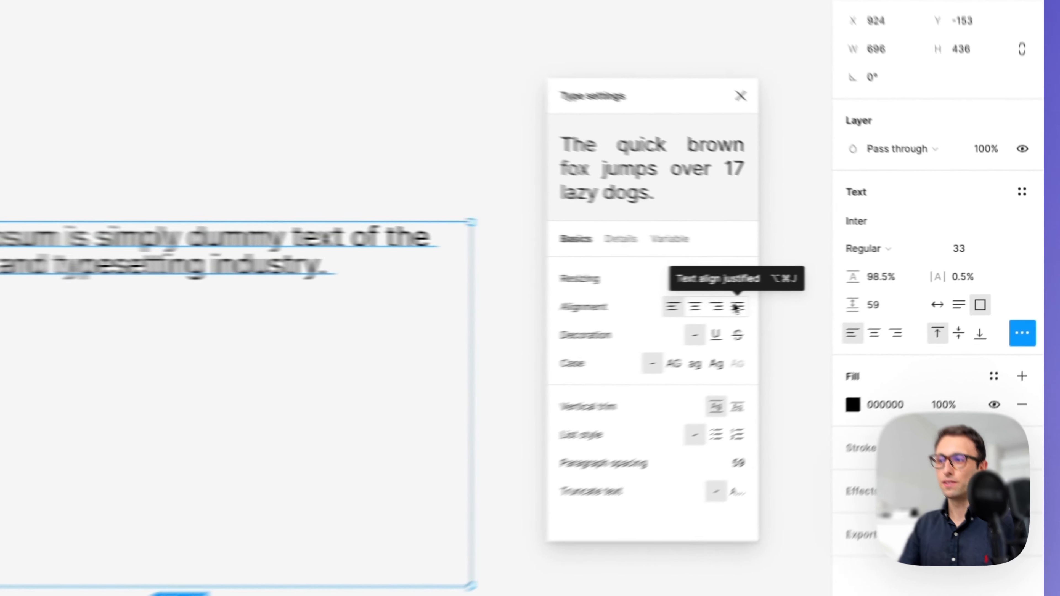
click(856, 291)
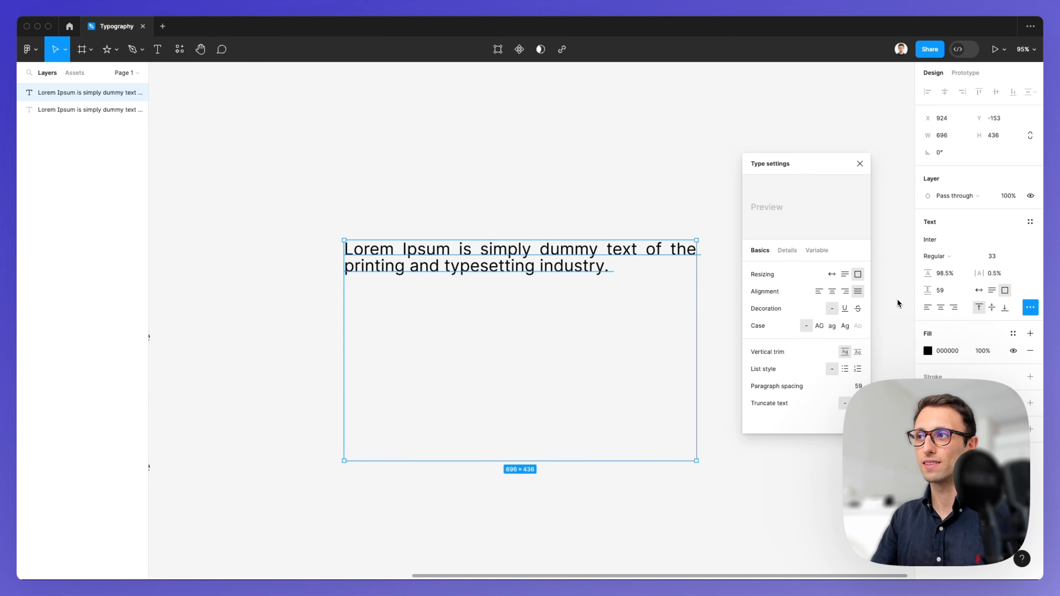
Step: Set the text to title case after trying uppercase and lowercase, and apply the bulleted list style
click(821, 330)
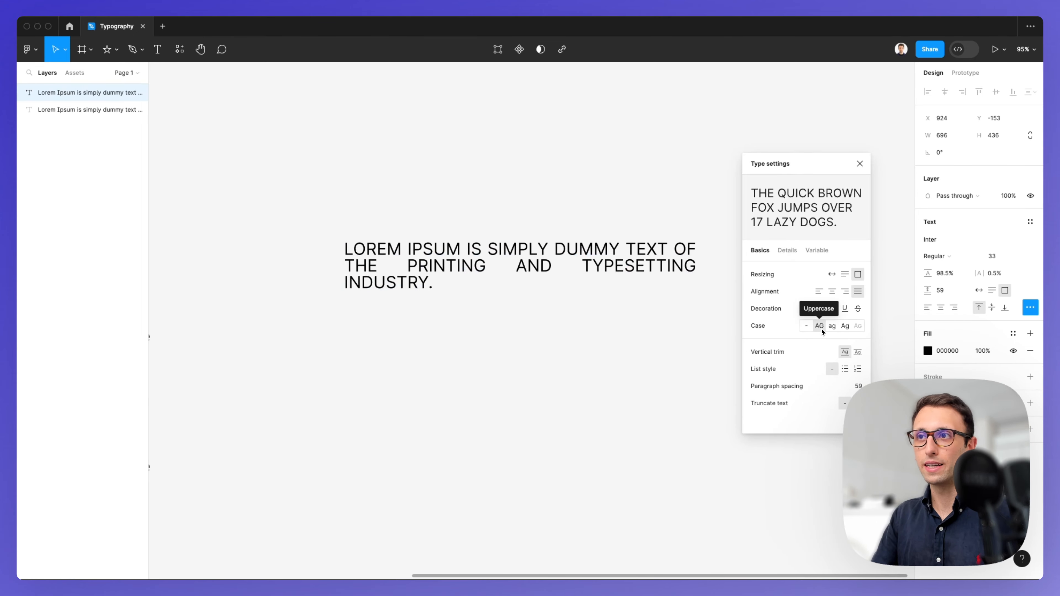
click(835, 327)
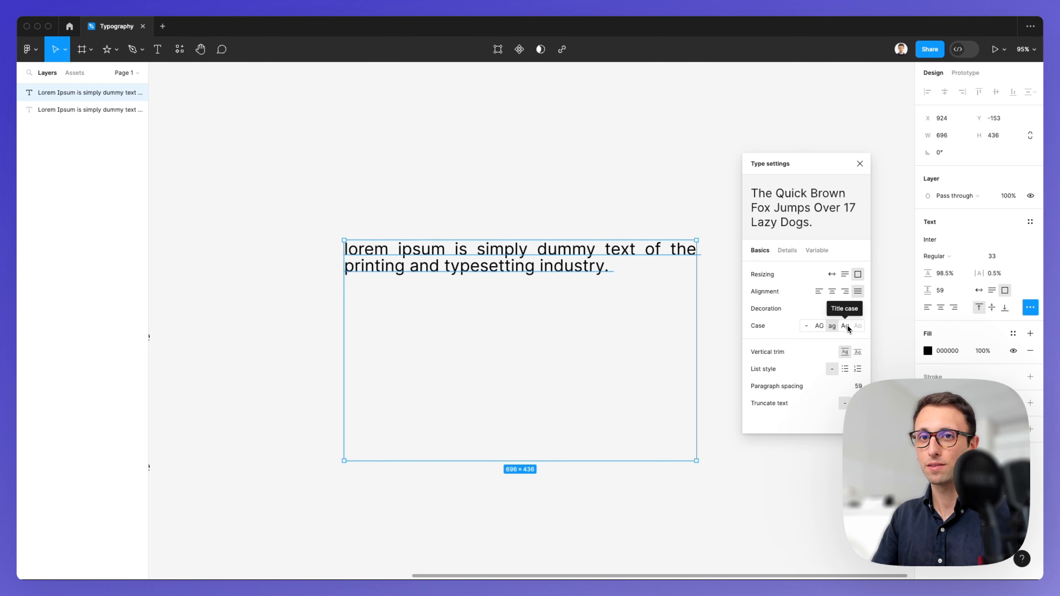
click(846, 327)
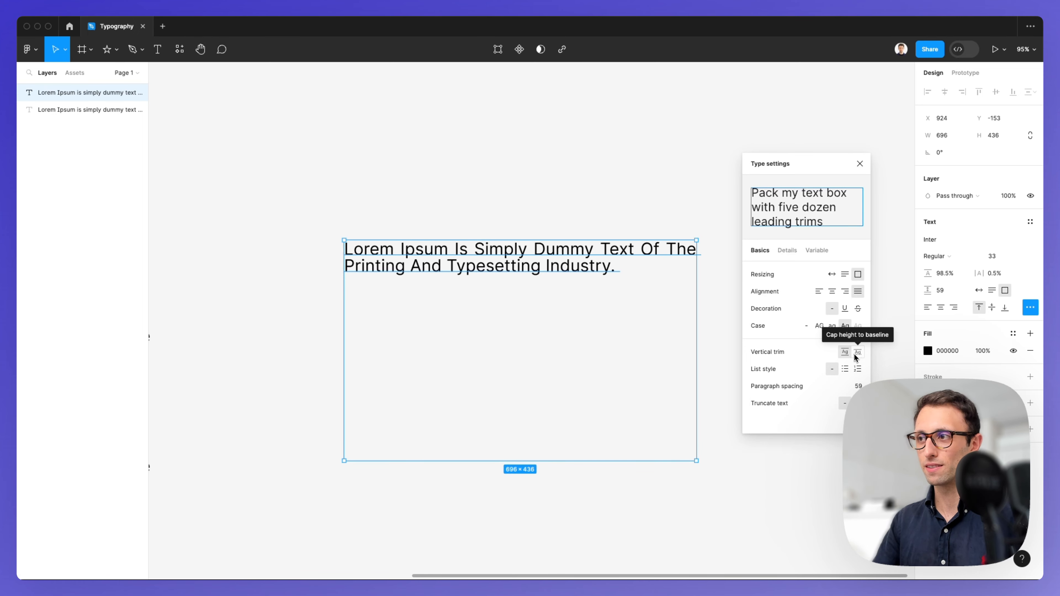
click(845, 373)
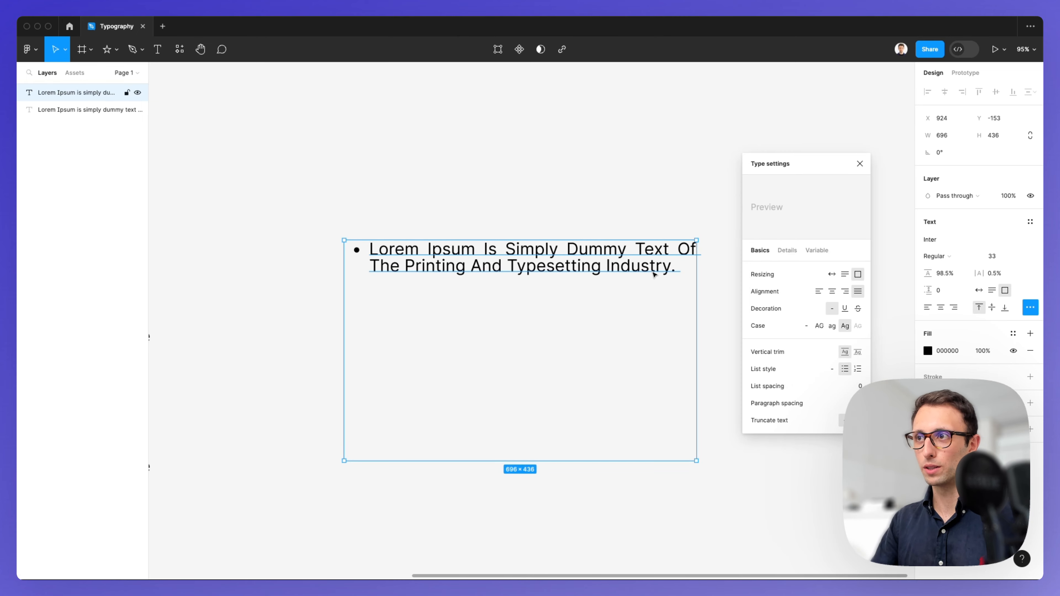
Step: Add a second list item reading "Second" below the Lorem Ipsum item and change both items to the numbered list style
double_click(680, 266)
key(Return)
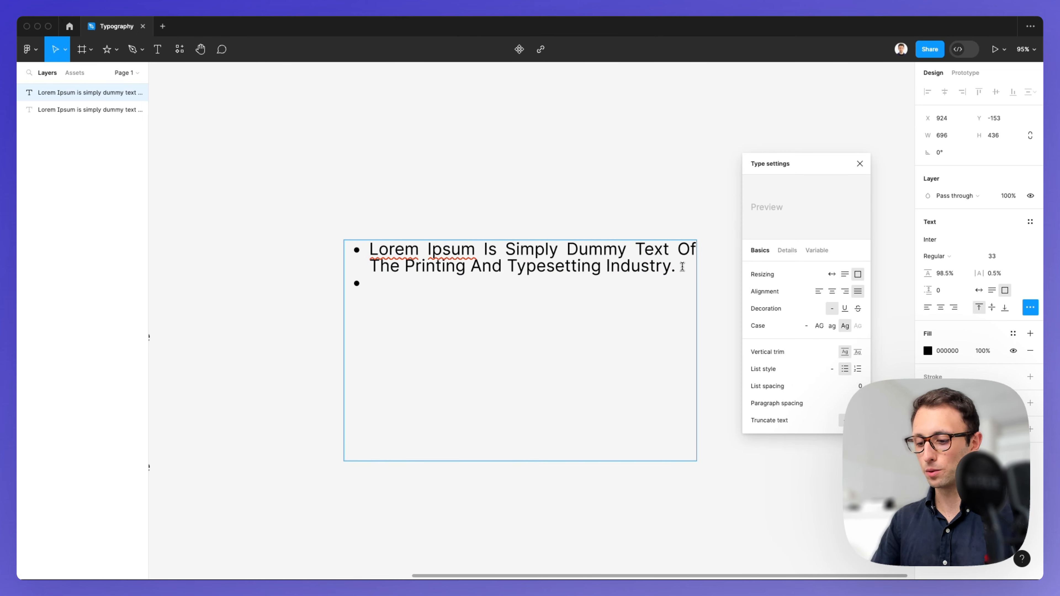
text(Second)
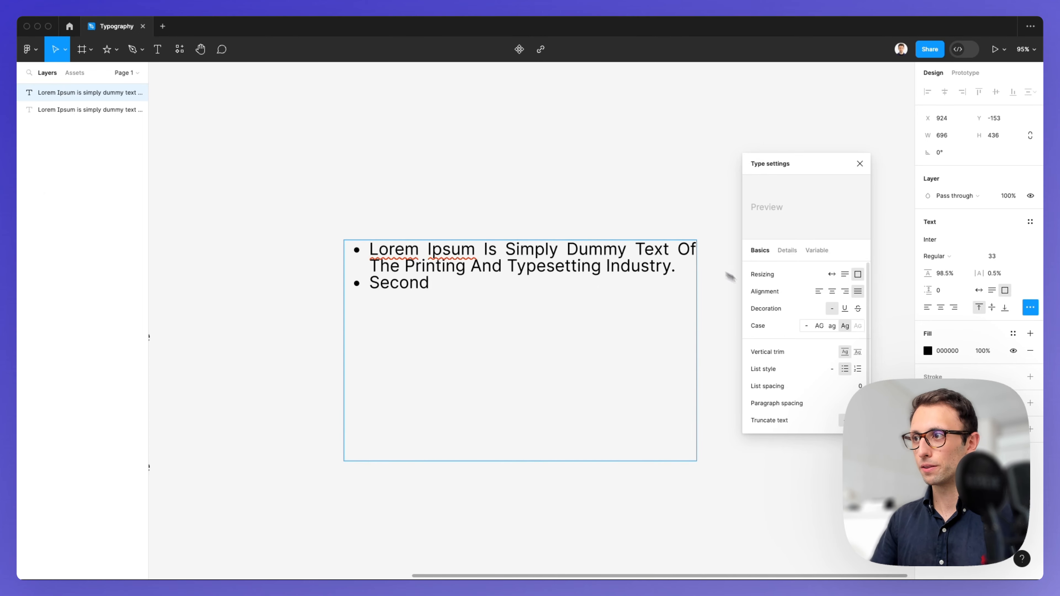
key(ctrl+a)
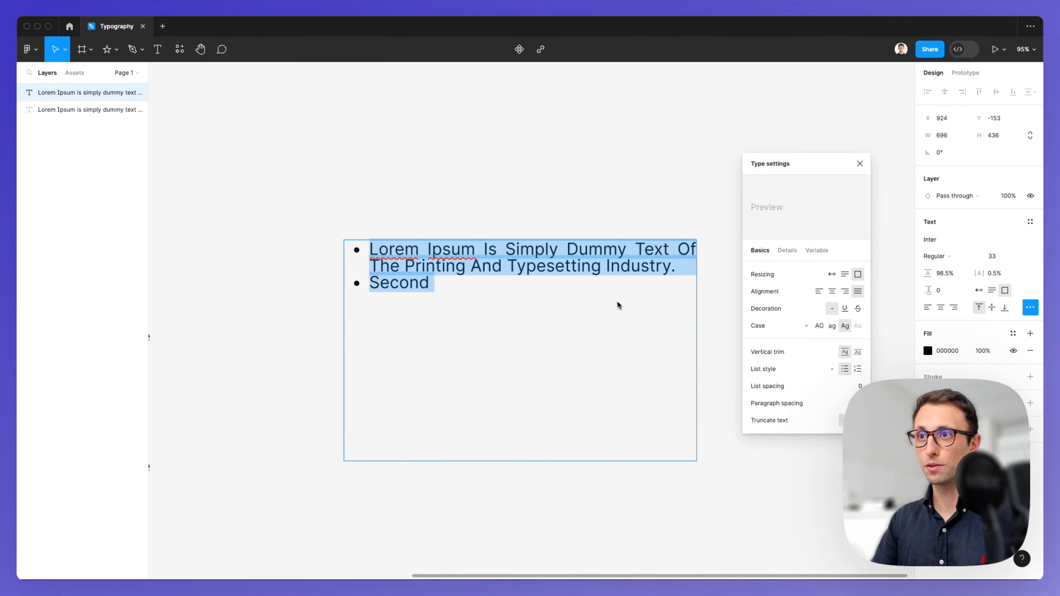
click(858, 370)
Step: Set the numbered list's spacing to 40 after trying smaller values and resetting it to 0
scroll(852, 377, down, 1)
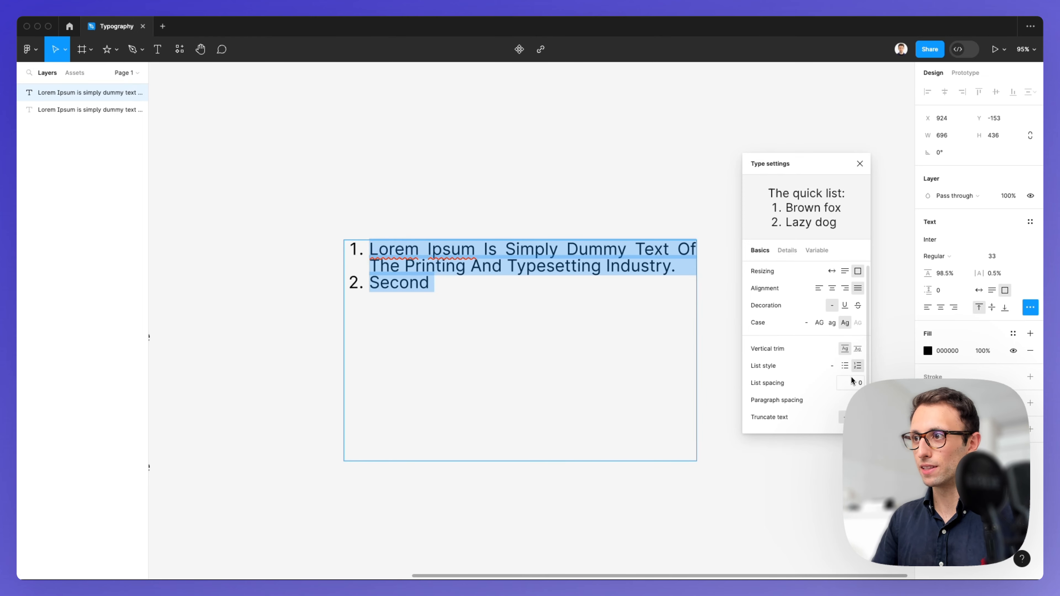
click(853, 381)
key(shift+Up)
key(shift+Up)
key(shift+Up)
key(shift+Up)
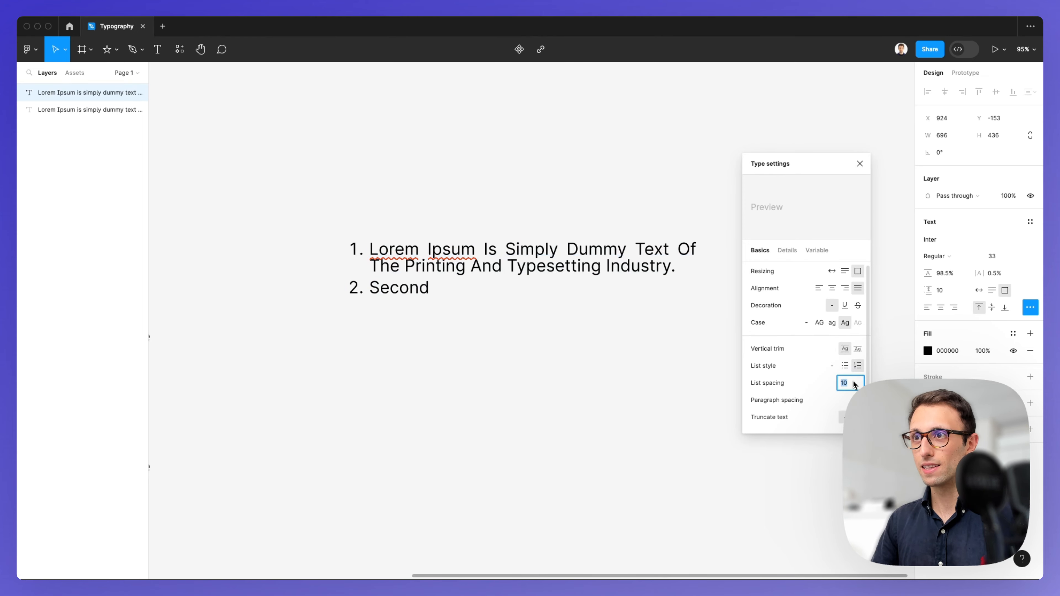
key(shift+Down)
key(shift+Down)
key(shift+Down)
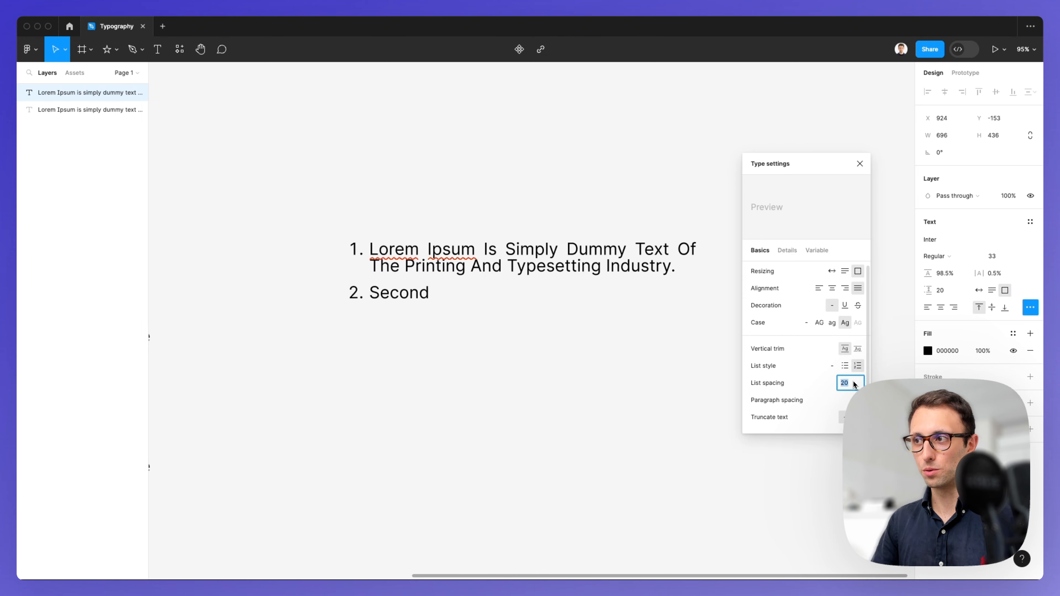
key(shift+Down)
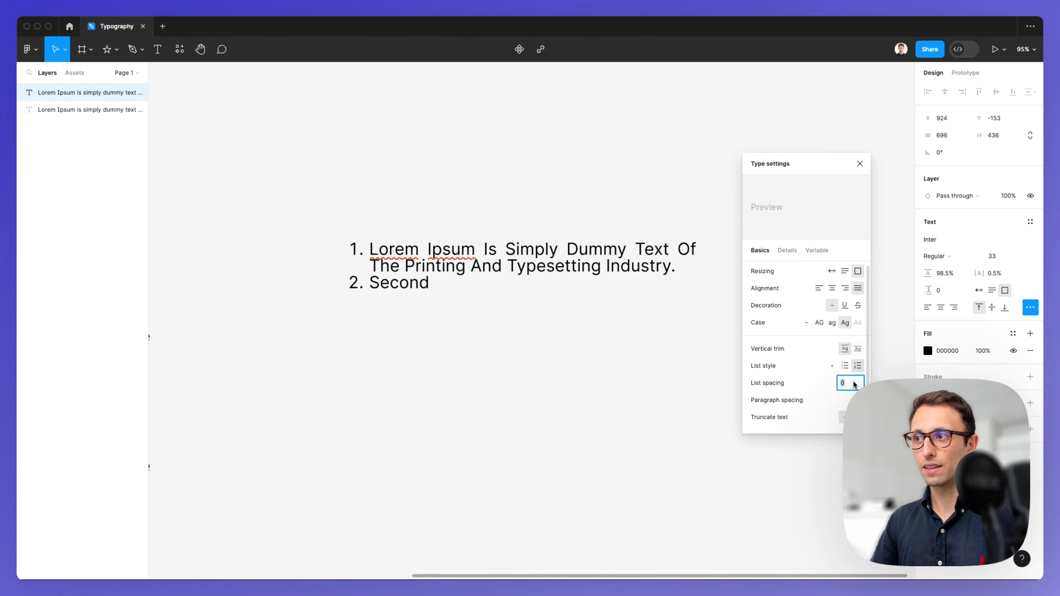
key(shift+Up)
key(shift+Up)
key(shift+Up)
key(shift+Up)
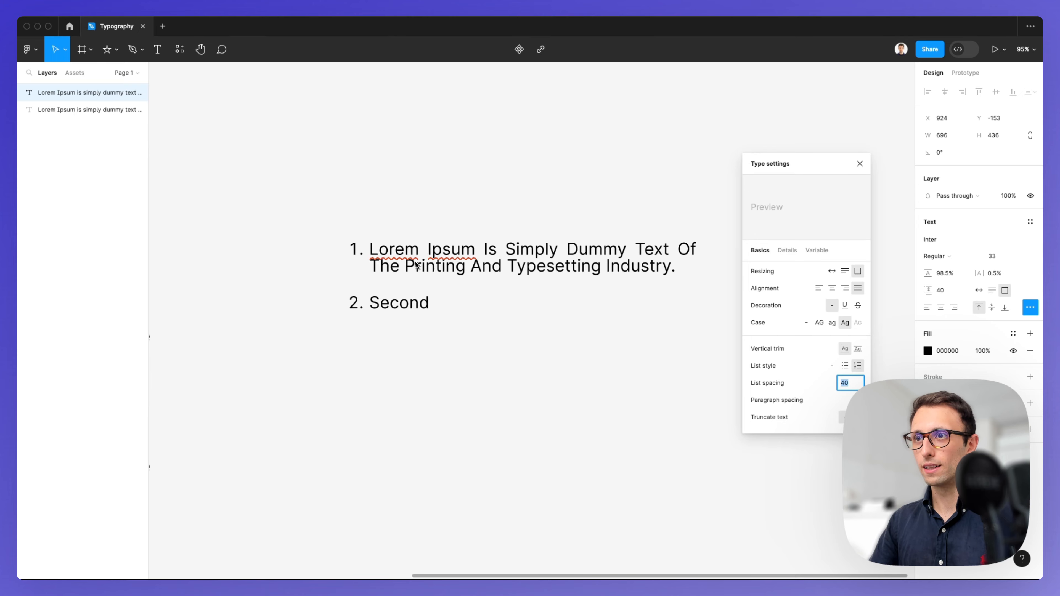
Step: Open the paragraph spacing value, examine the details and variable font options in the type settings, and return to the basic ones
click(848, 400)
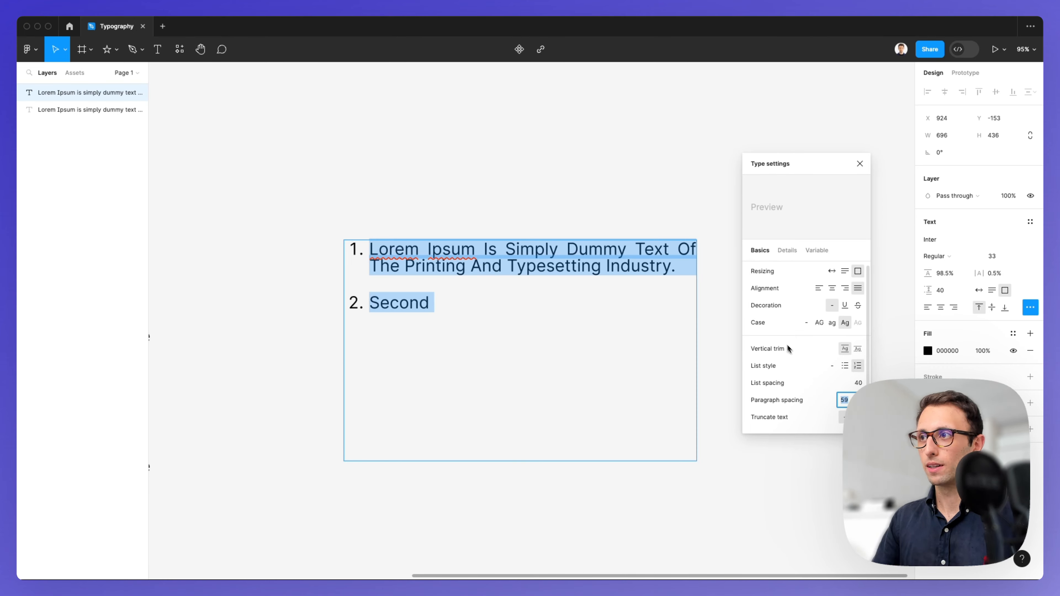
click(787, 250)
scroll(818, 273, down, 10)
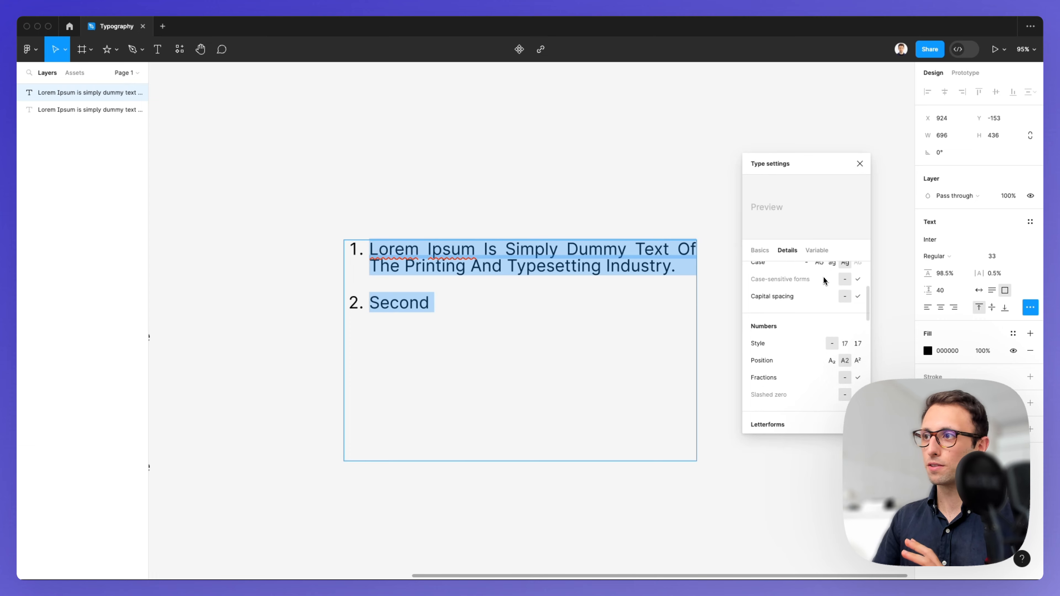
scroll(821, 276, up, 10)
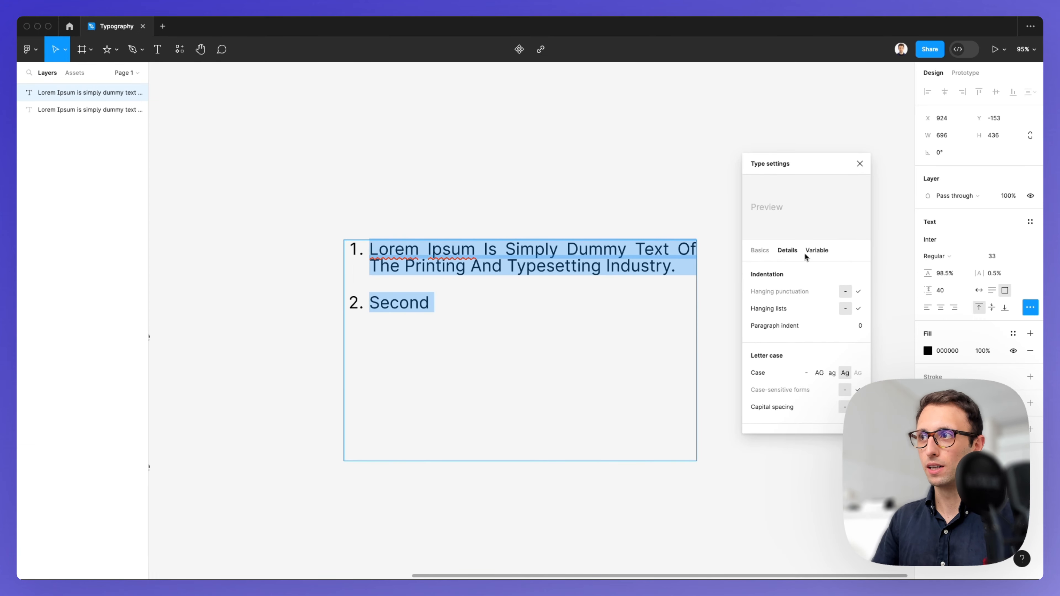
click(814, 251)
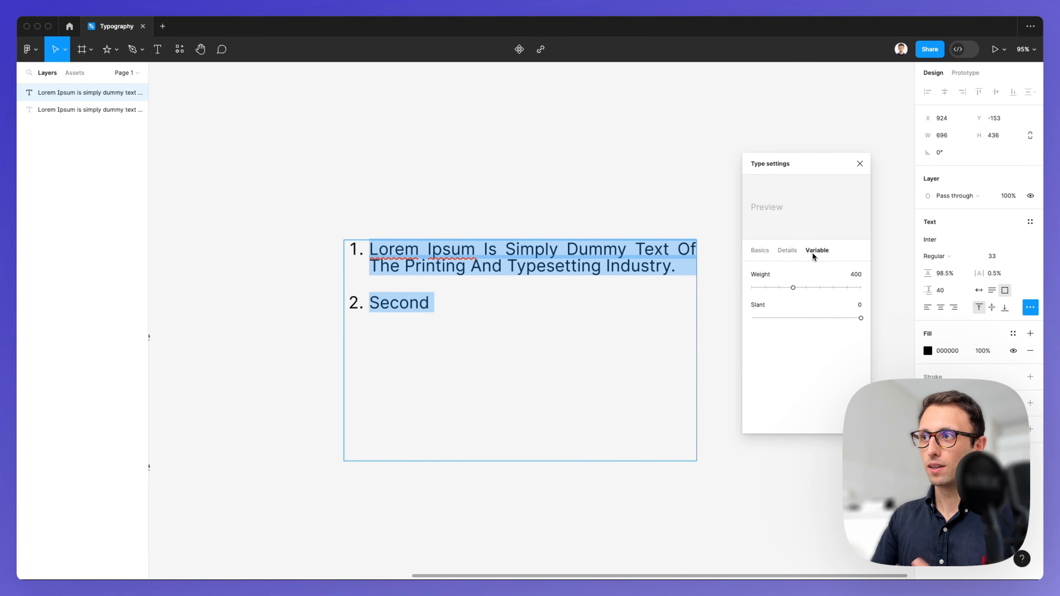
click(759, 251)
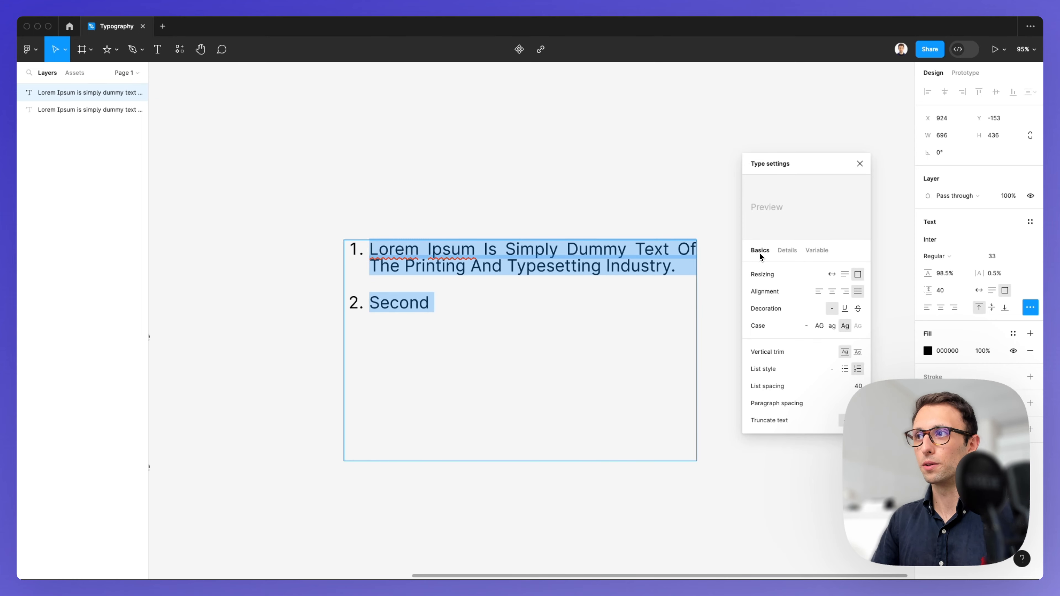